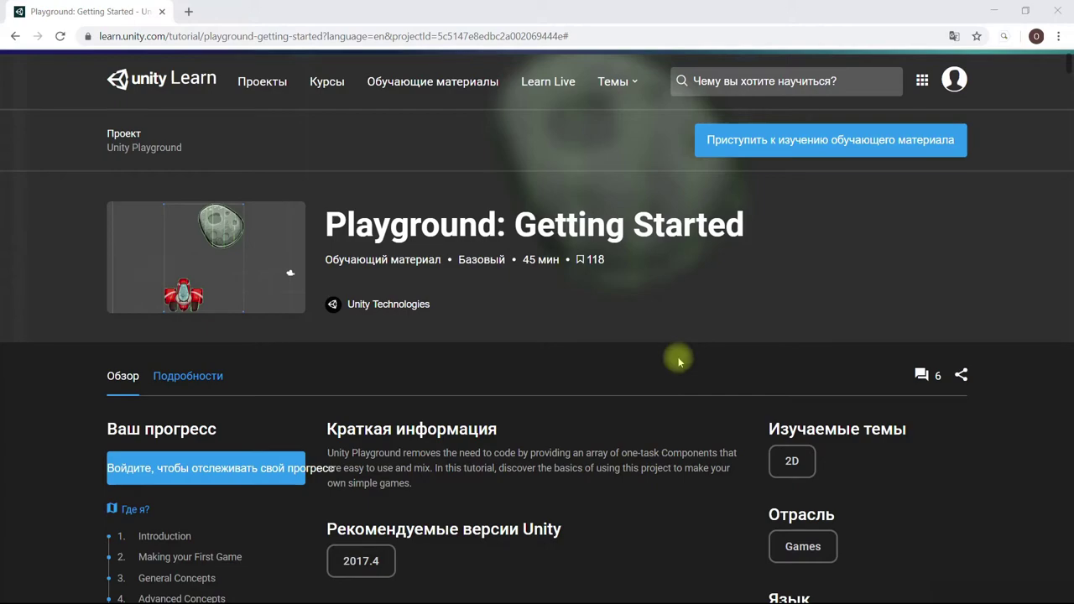
Scroll down the Playground: Getting Started tutorial page to see its five-part outline
scroll(663, 361, "down", 3)
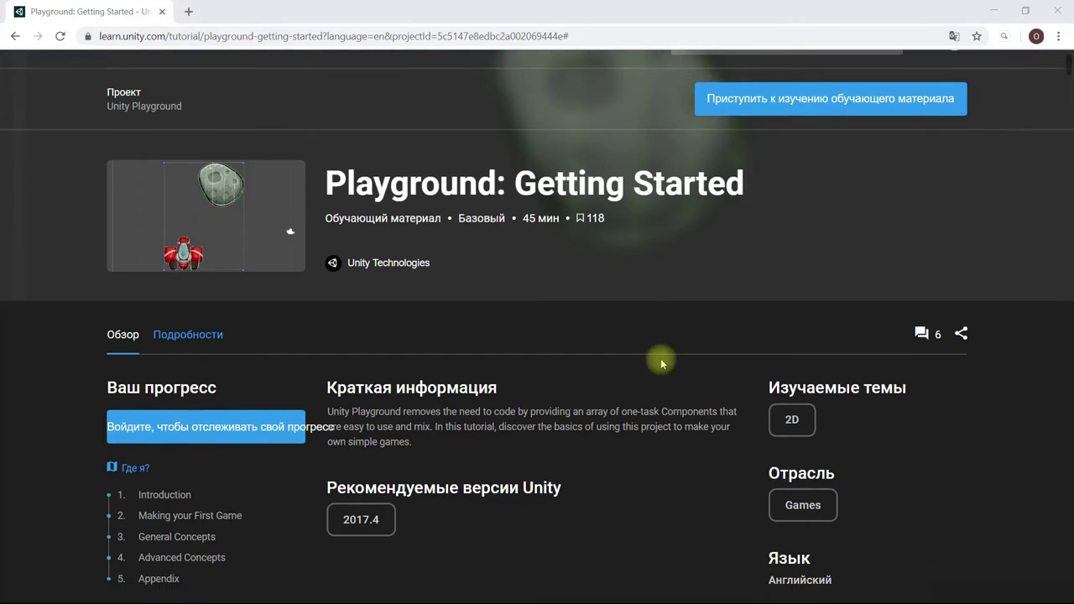
scroll(691, 398, "down", 3)
scroll(700, 419, "down", 3)
scroll(743, 444, "down", 3)
scroll(747, 448, "down", 3)
scroll(747, 450, "down", 5)
scroll(747, 451, "down", 5)
scroll(747, 451, "up", 10)
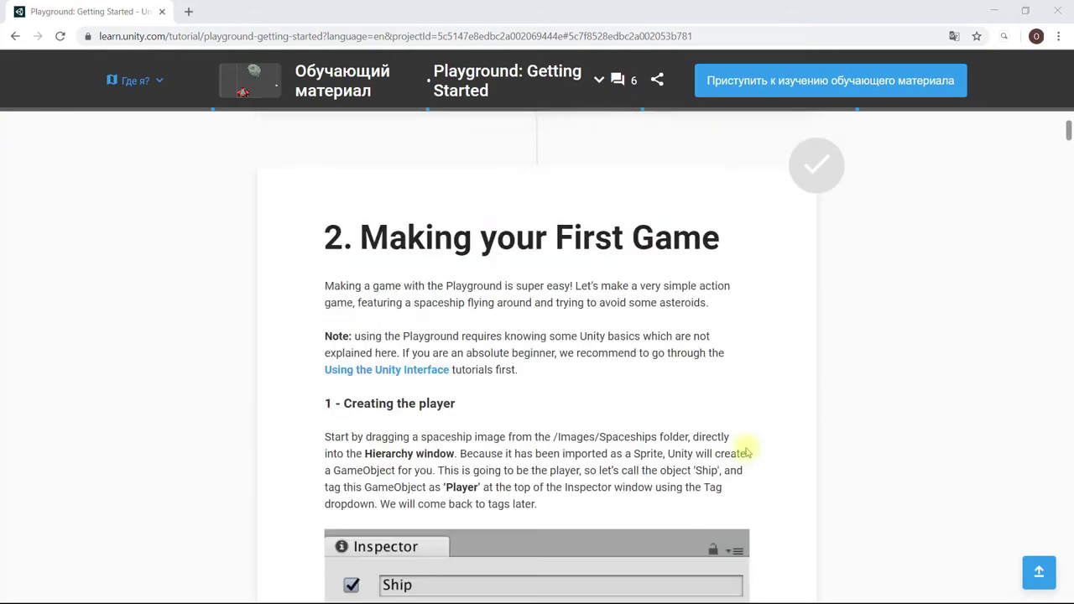
scroll(747, 451, "up", 10)
scroll(747, 451, "up", 15)
scroll(747, 451, "up", 1)
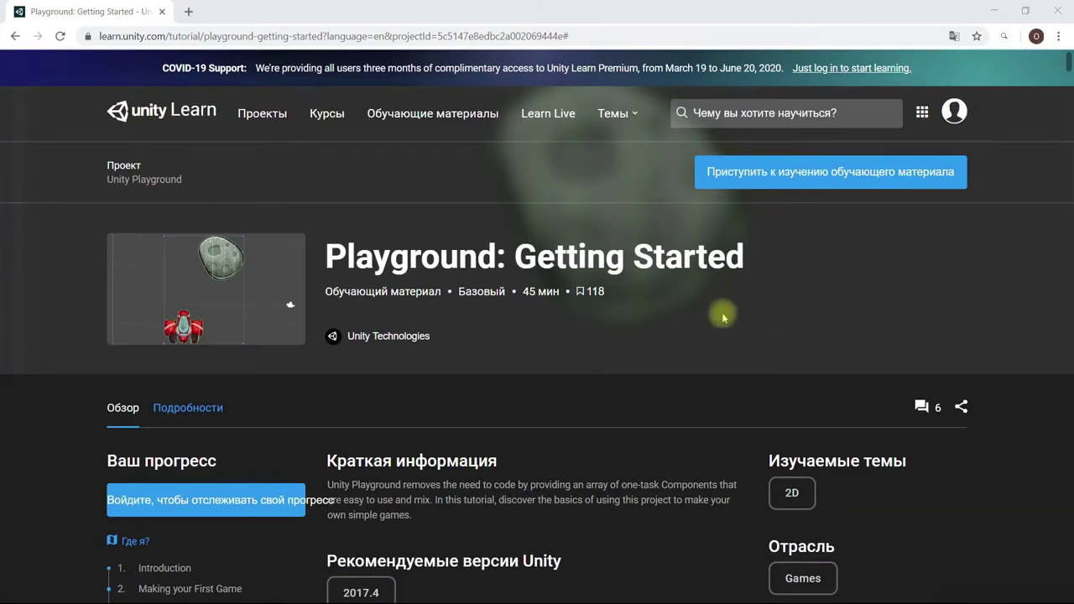
scroll(656, 369, "down", 1)
scroll(655, 366, "down", 1)
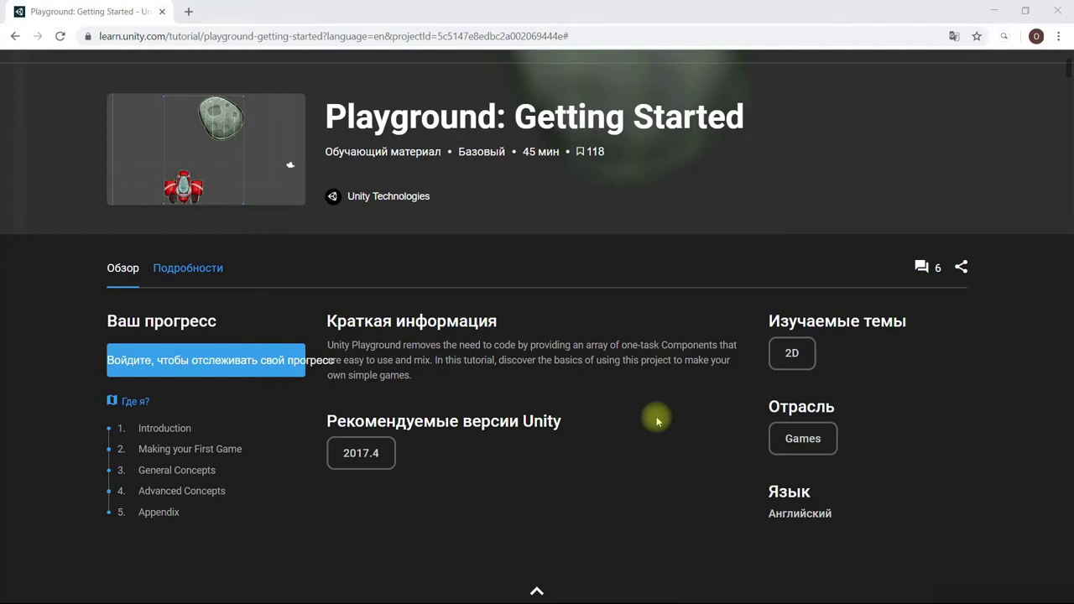
In Unity Hub, start a new project with Unity version 2019.2.9f1
key("alt+Tab")
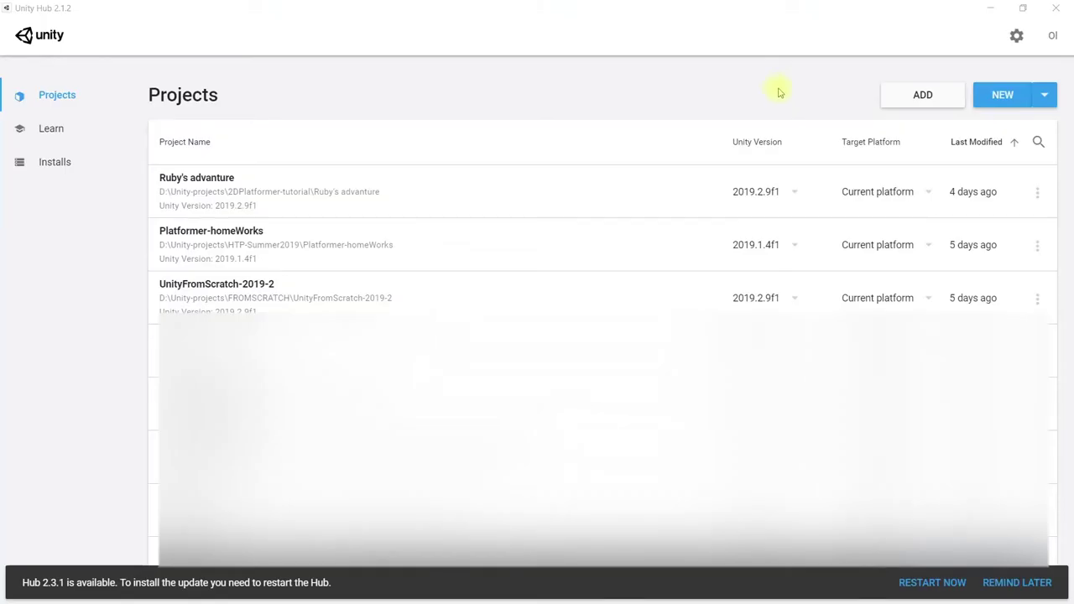
left_click(1042, 98)
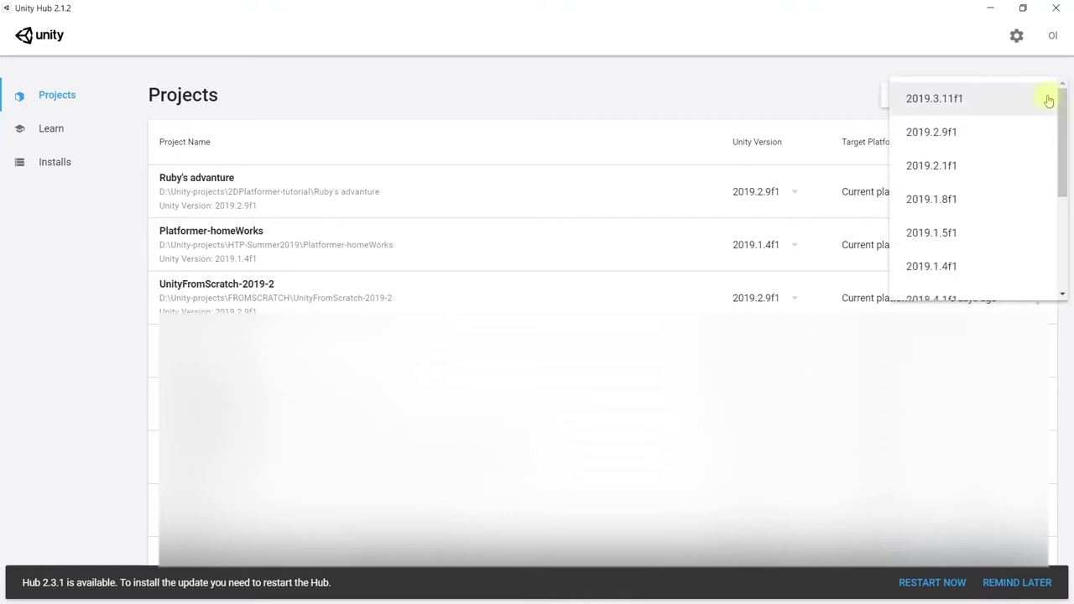
left_click(802, 102)
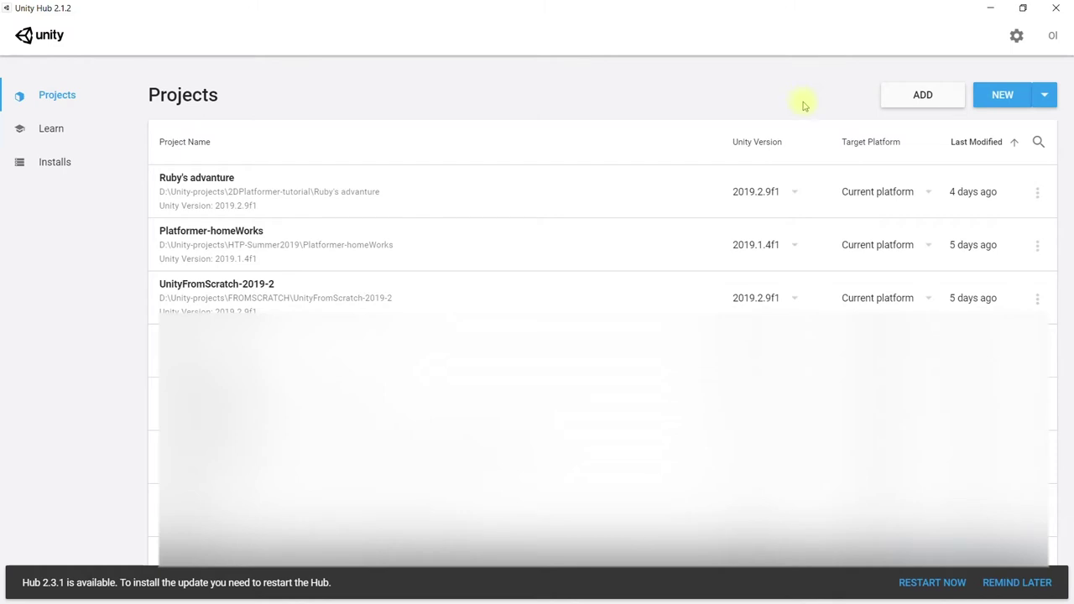
left_click(1045, 95)
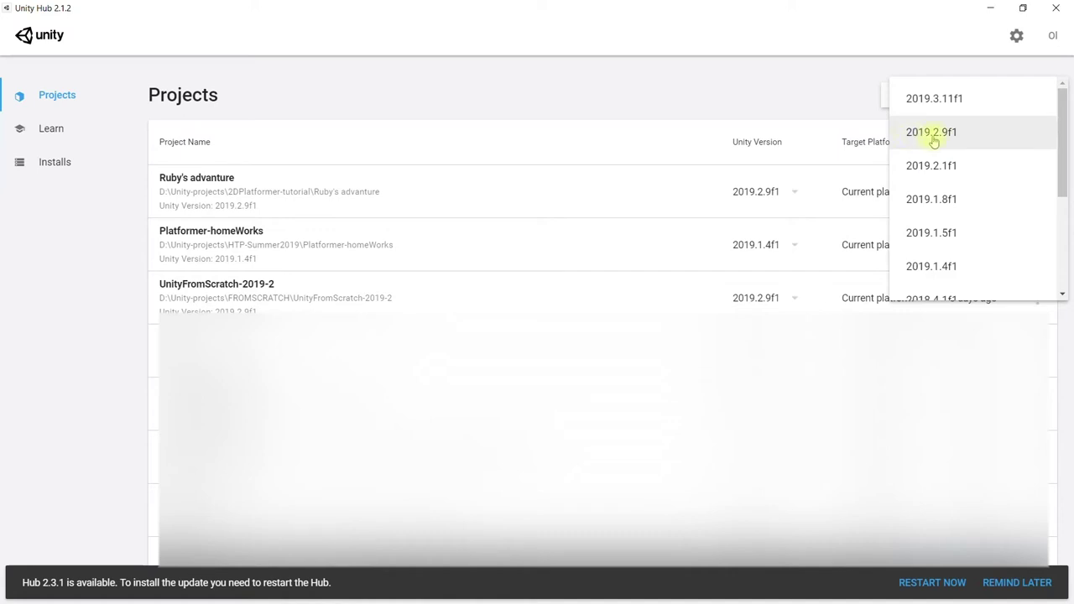
left_click(931, 135)
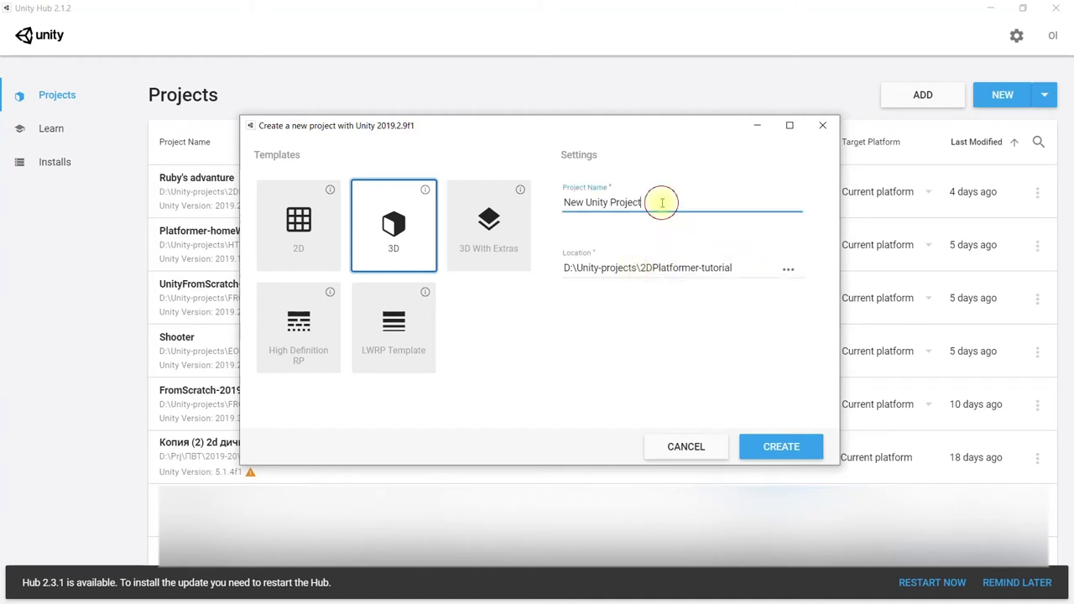
Name the project 'Playground', choose the 2D template and create it
left_click_drag(664, 202, 542, 203)
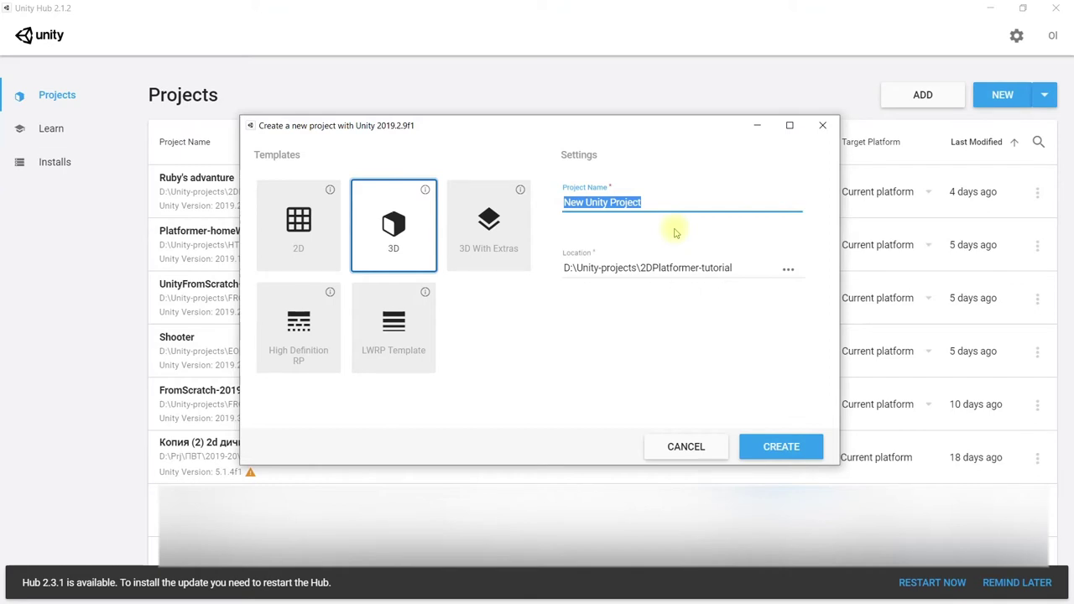
type("Playground")
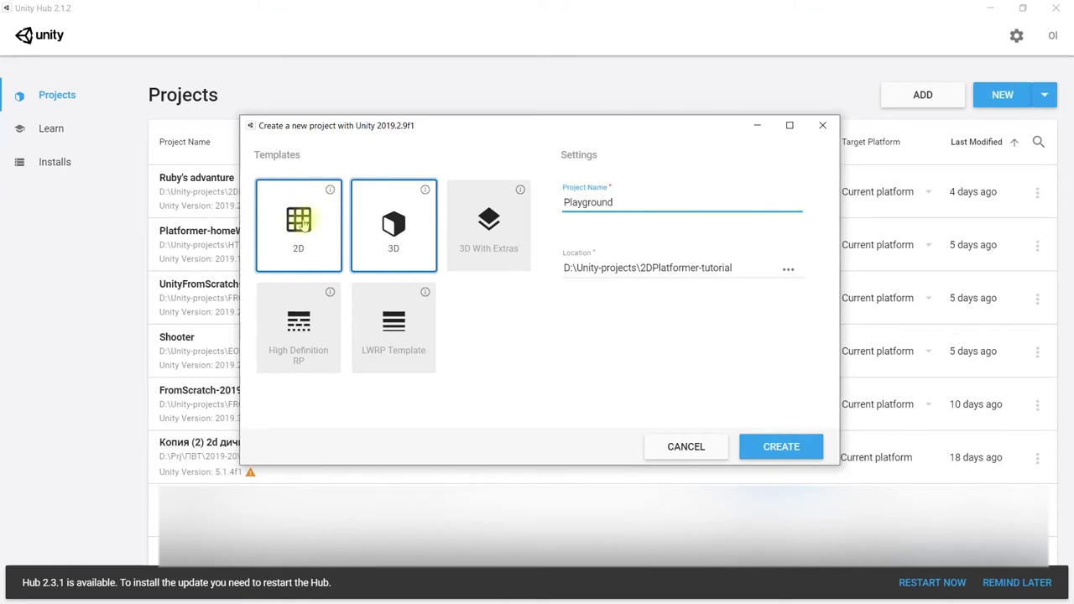
left_click(291, 232)
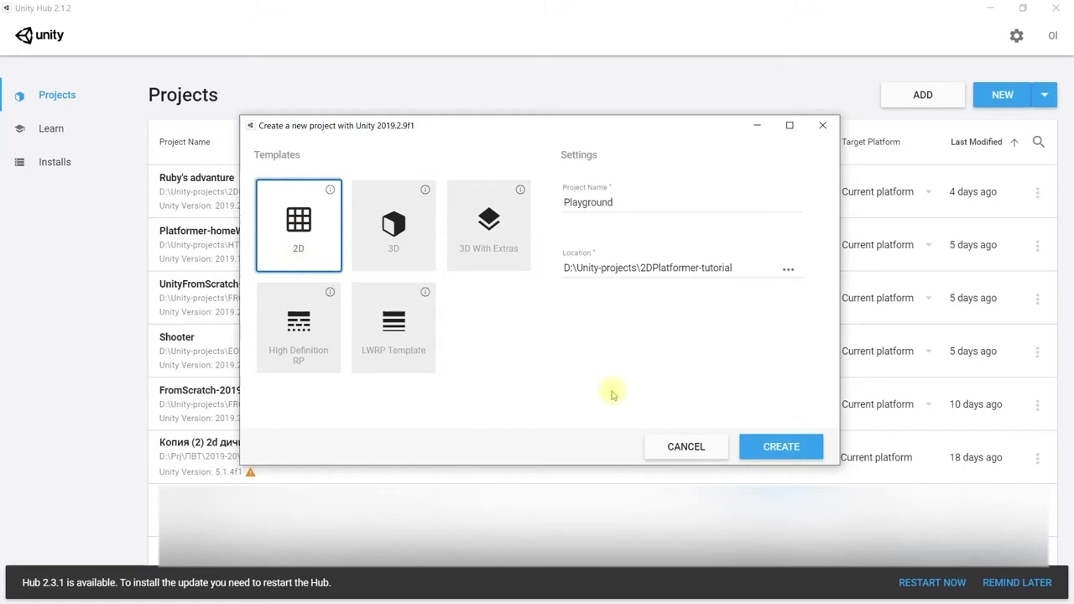
left_click(781, 447)
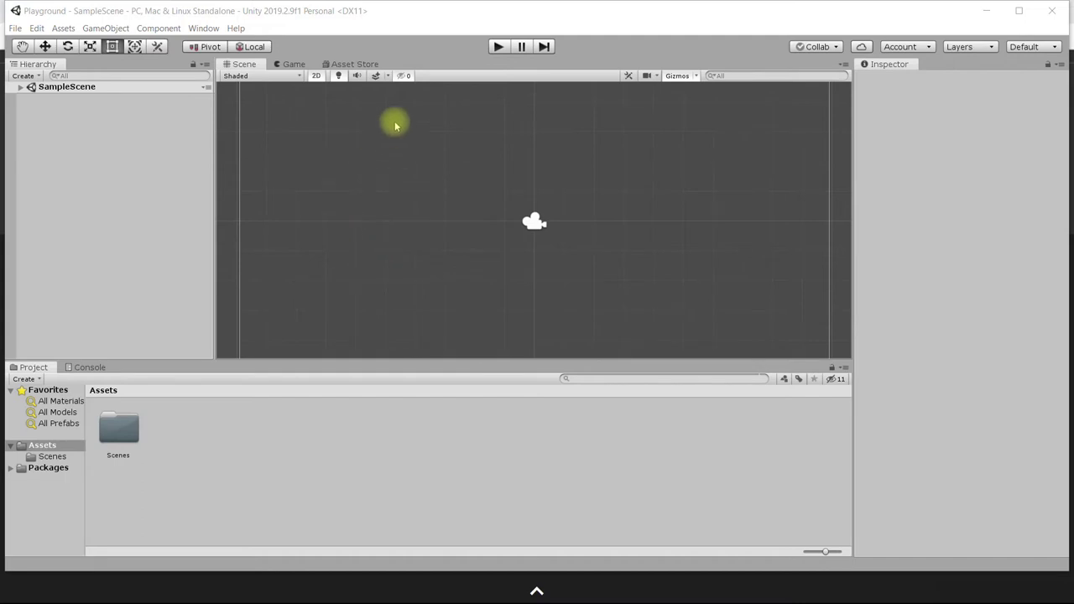
Find the free Unity Playground package in the editor's Asset Store and open its page
left_click(351, 66)
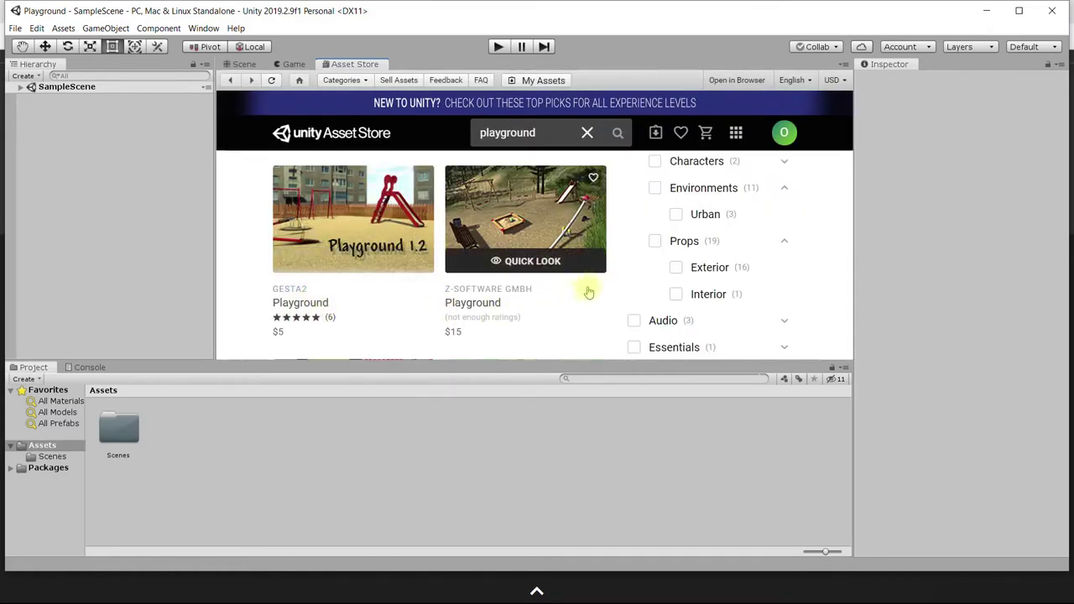
scroll(614, 270, "down", 2)
scroll(614, 271, "down", 1)
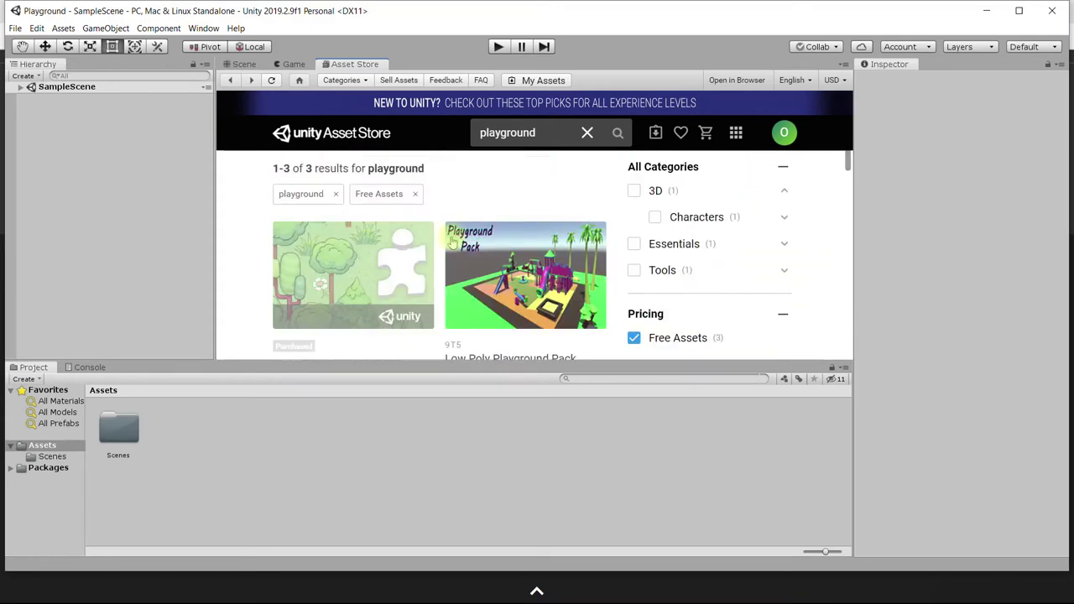
scroll(323, 281, "down", 1)
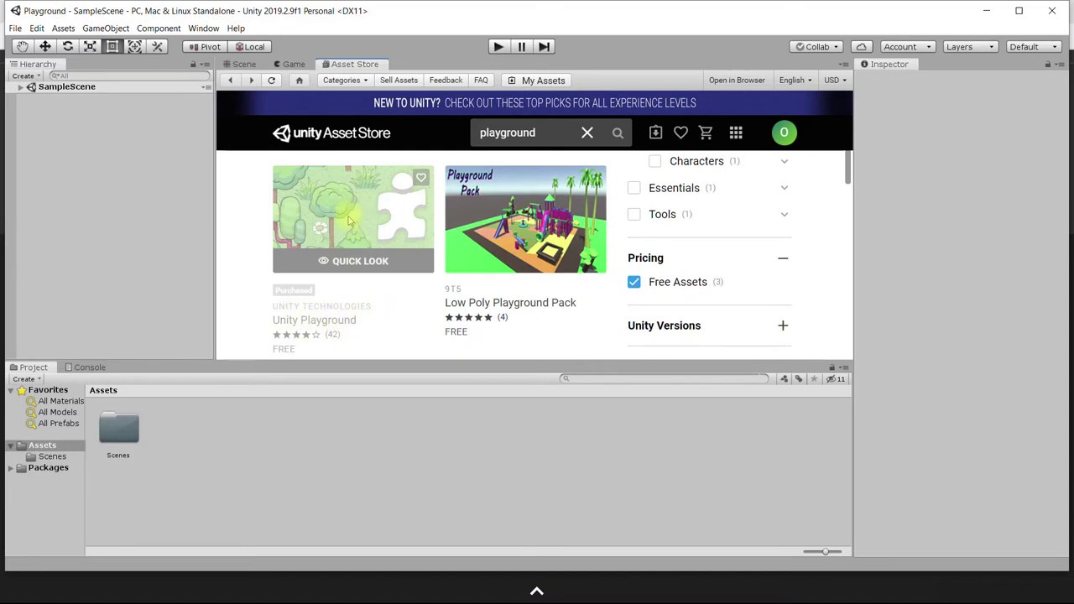
left_click(350, 220)
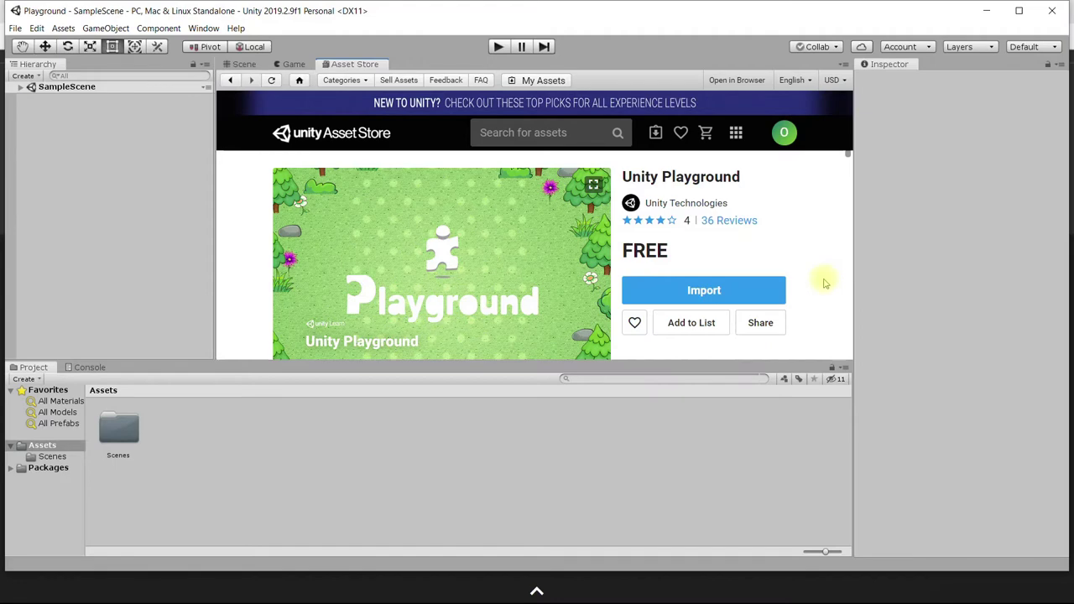
Import all Unity Playground files, accepting the overwrite warning and installing its dependencies
left_click(695, 290)
left_click(770, 288)
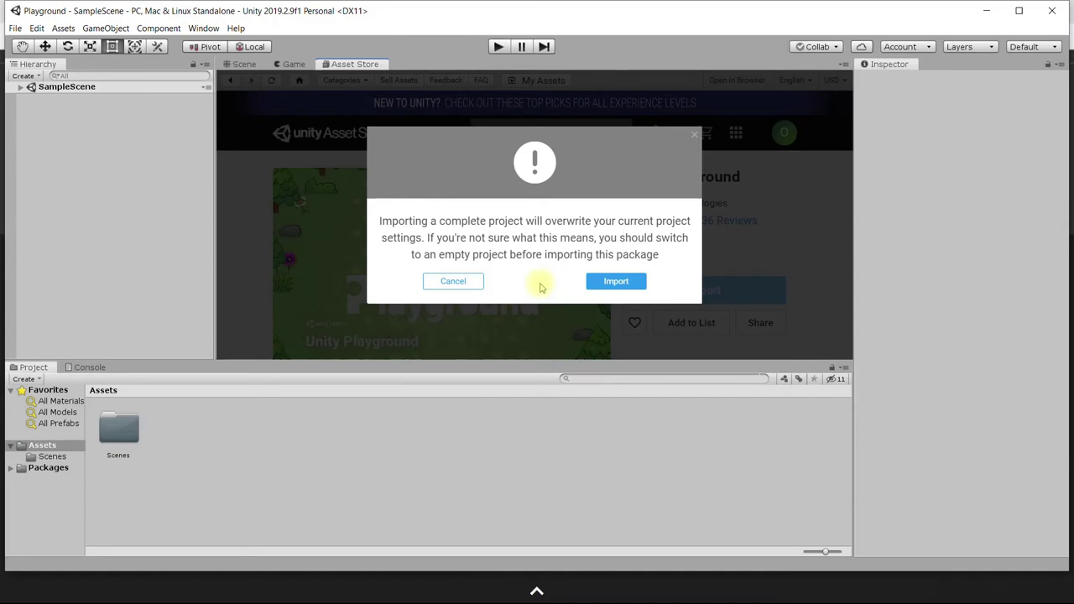
left_click(616, 283)
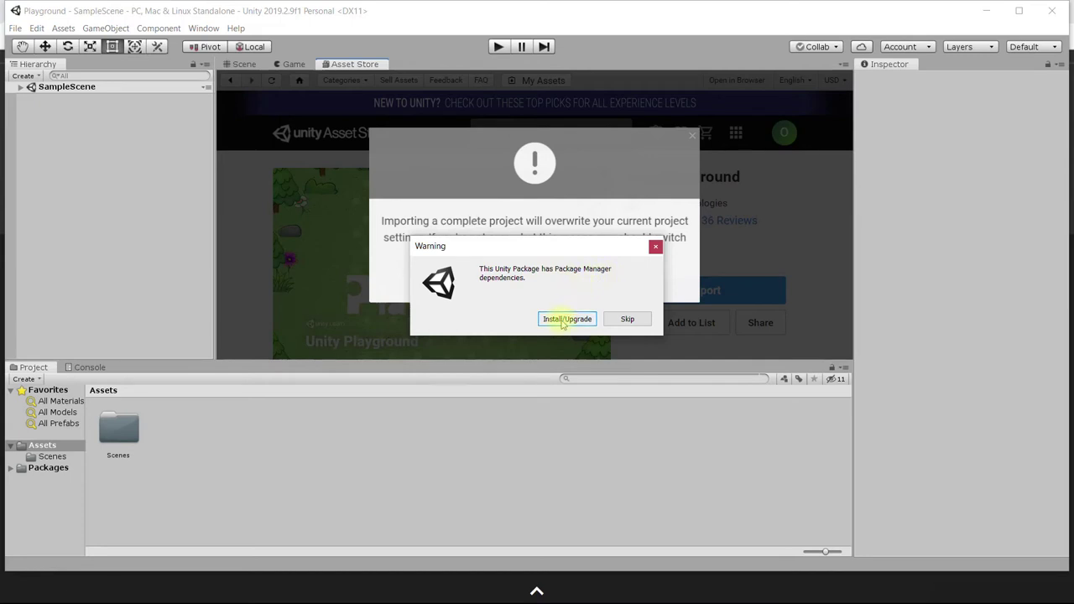
left_click(557, 319)
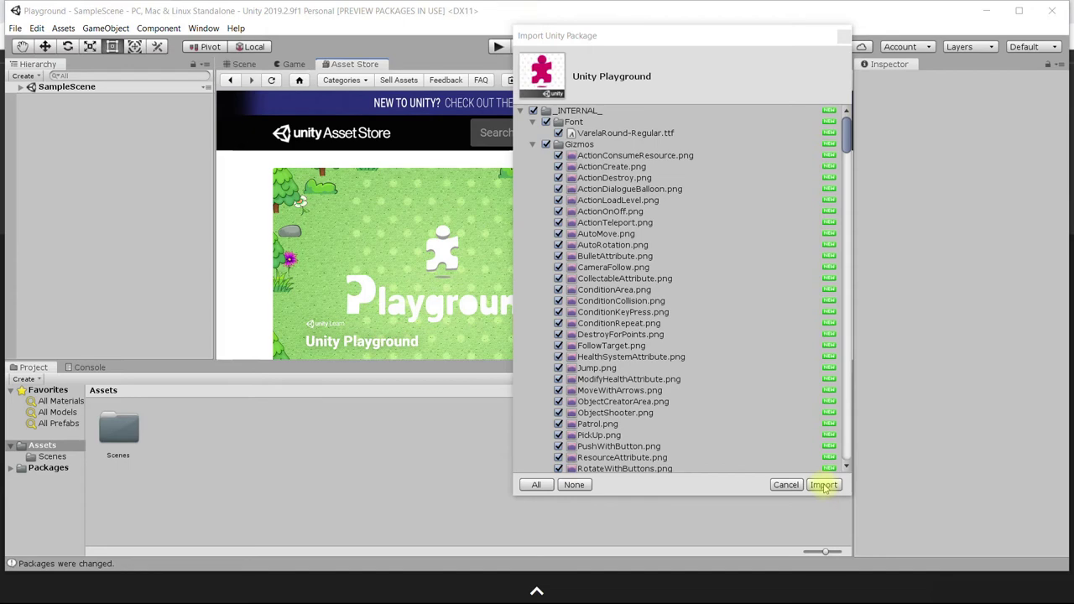
left_click(824, 486)
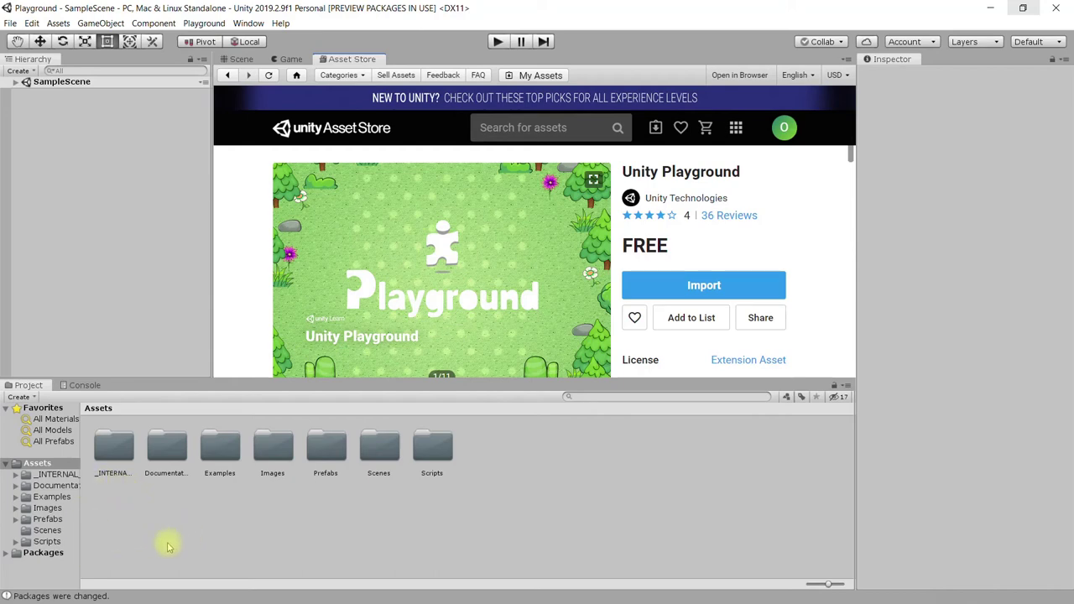
Look through the Scenes folder and _INTERNAL_'s Font, Gizmos and Materials subfolders
left_click(46, 530)
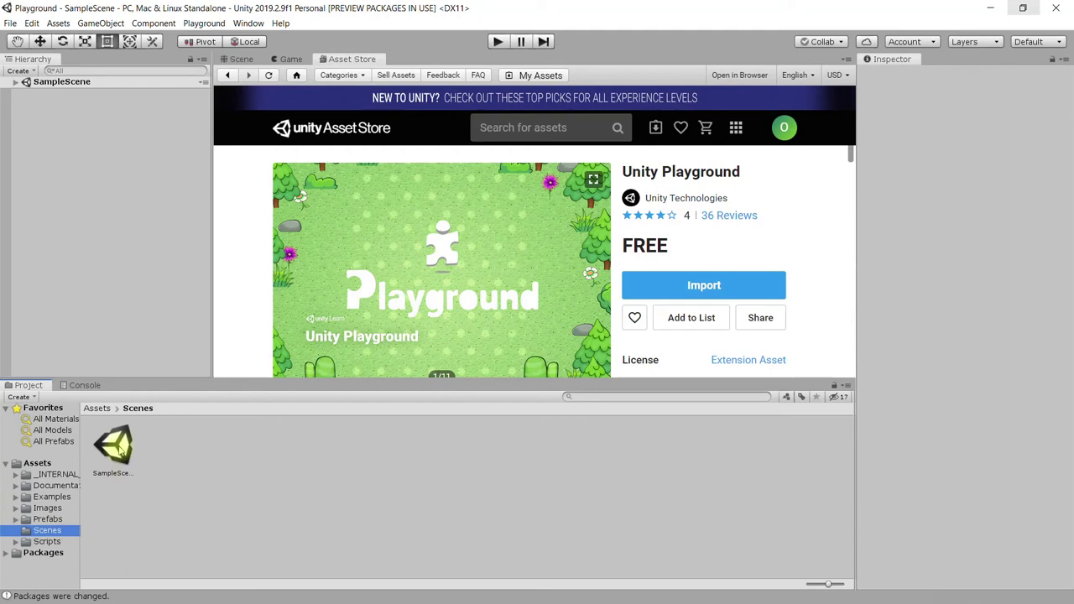
left_click(236, 59)
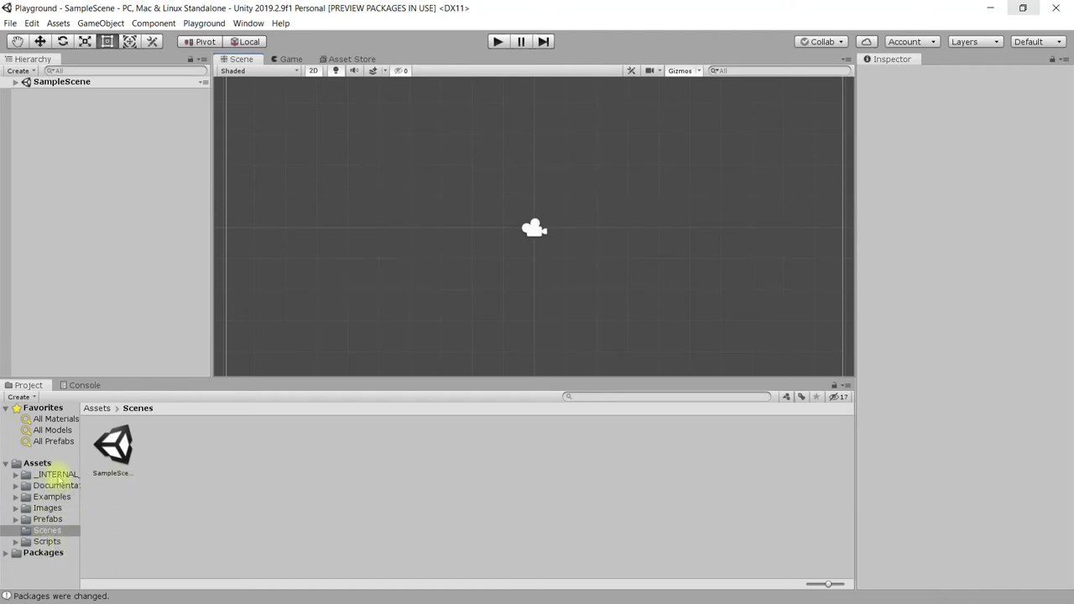
left_click(57, 475)
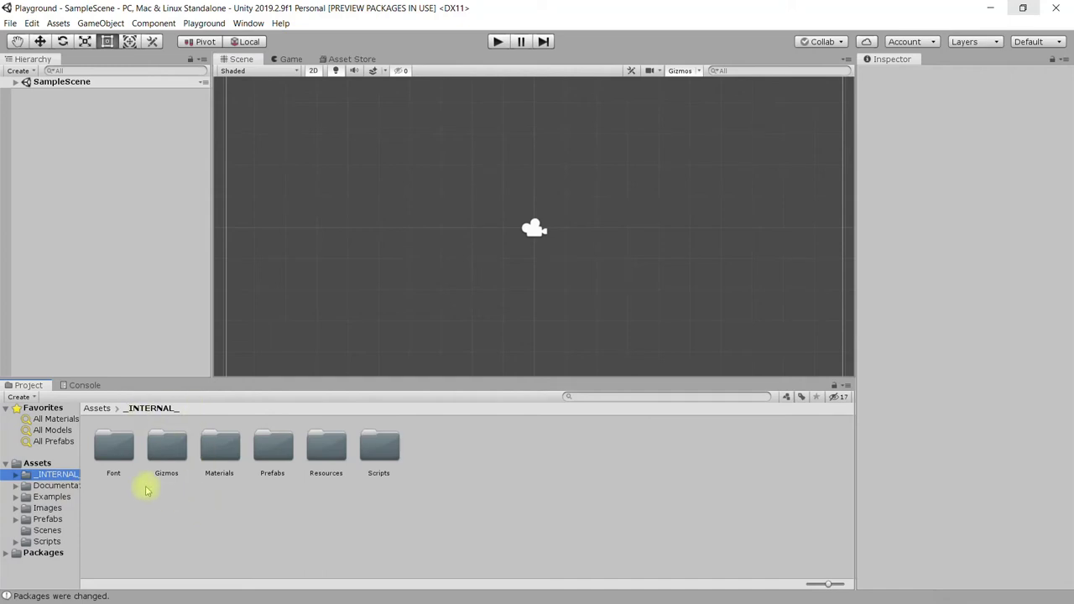
double_click(114, 445)
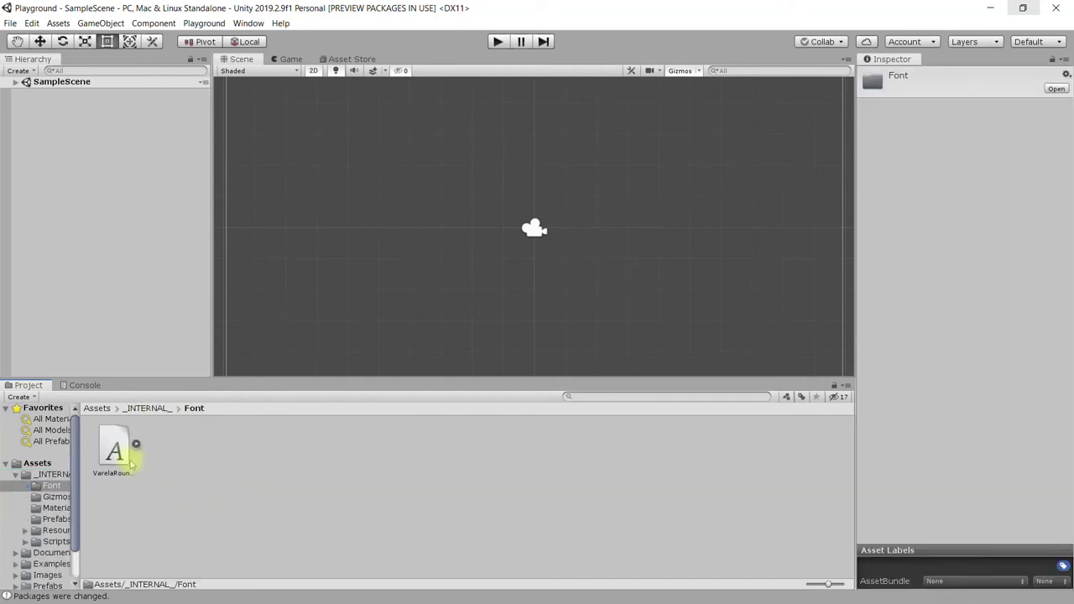
left_click(145, 408)
double_click(168, 445)
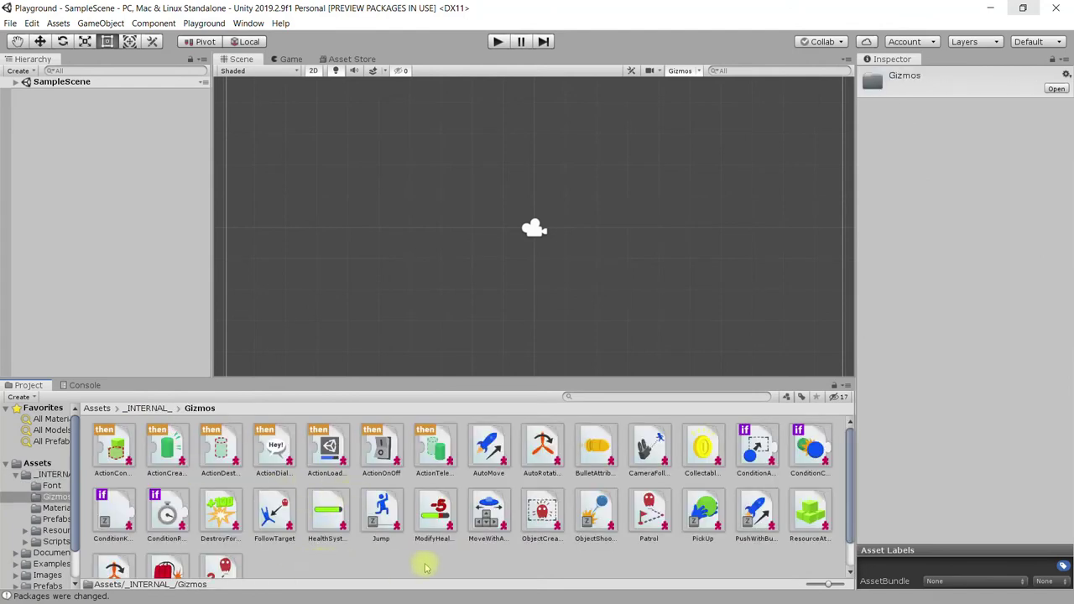
left_click(220, 449)
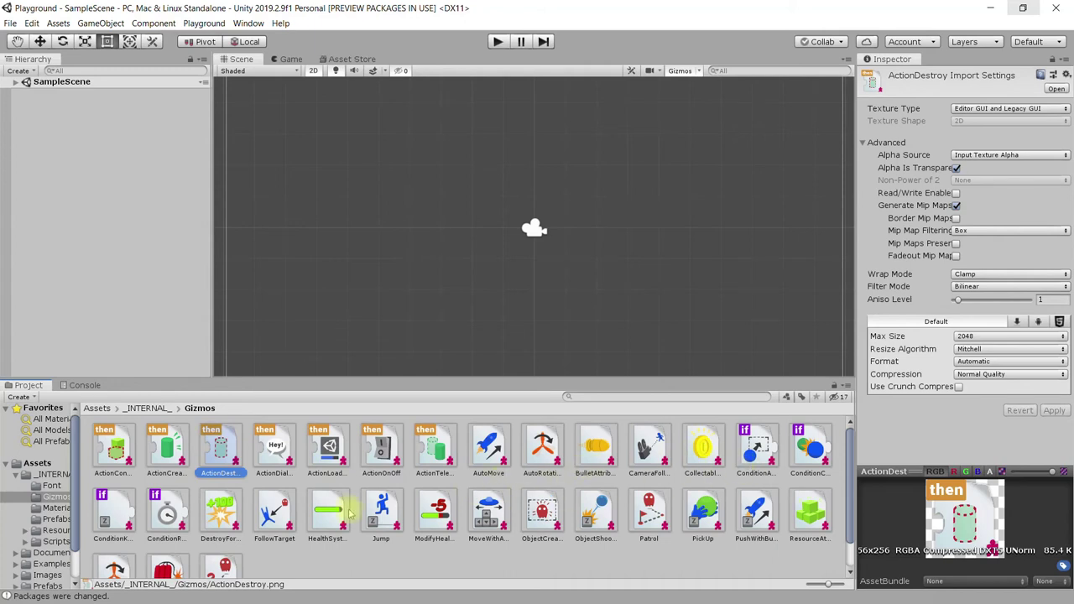
left_click(147, 408)
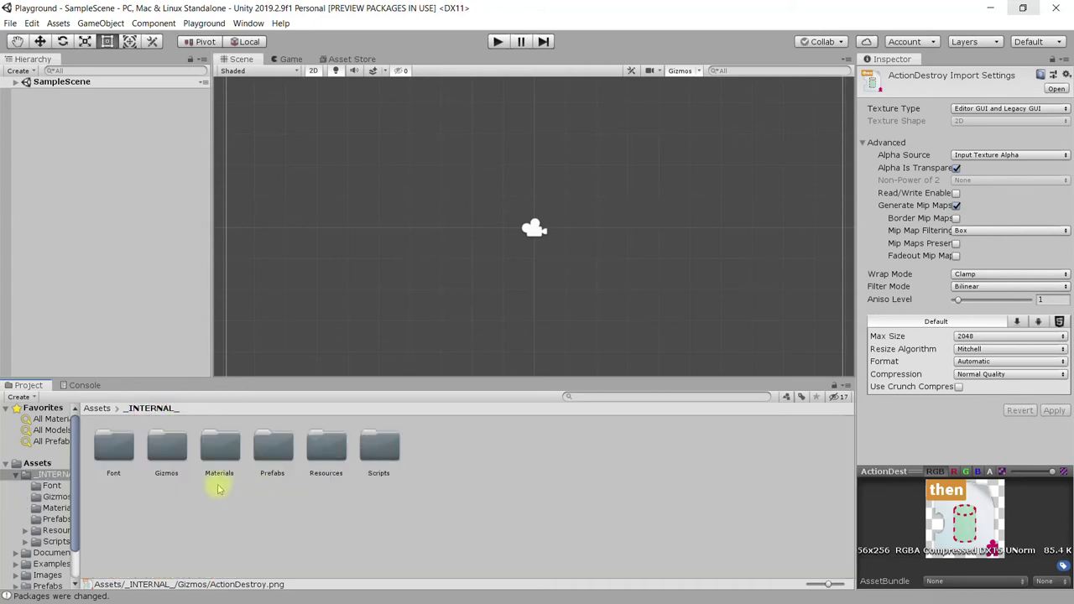
double_click(220, 453)
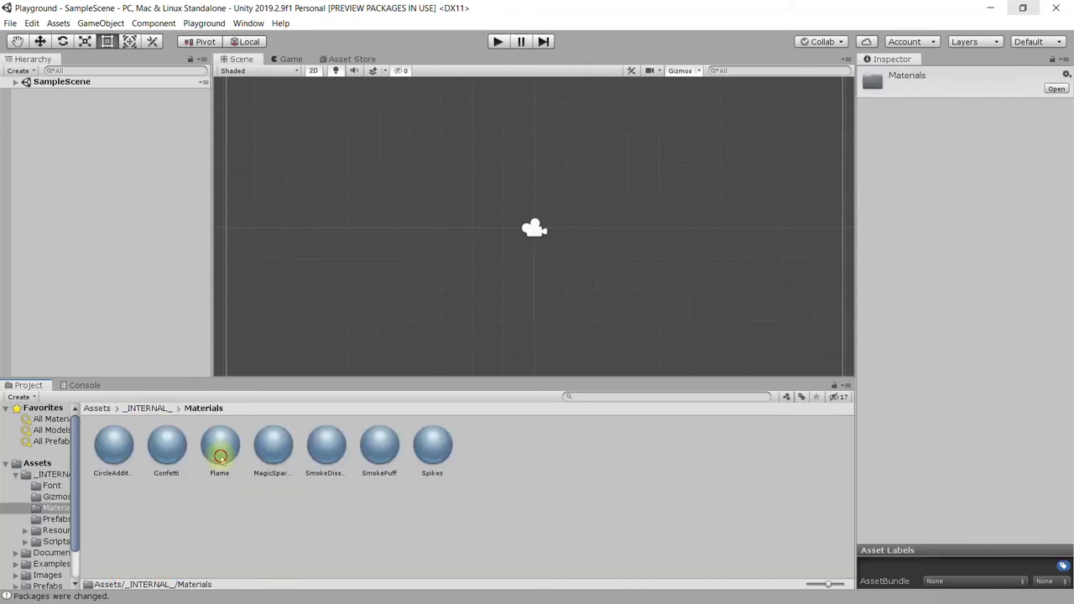
left_click(168, 409)
Browse _INTERNAL_'s Prefabs, Resources and Scripts/BaseClasses subfolders, checking ResourceItem and DialogueBalloon
double_click(271, 445)
left_click(166, 445)
left_click(118, 445)
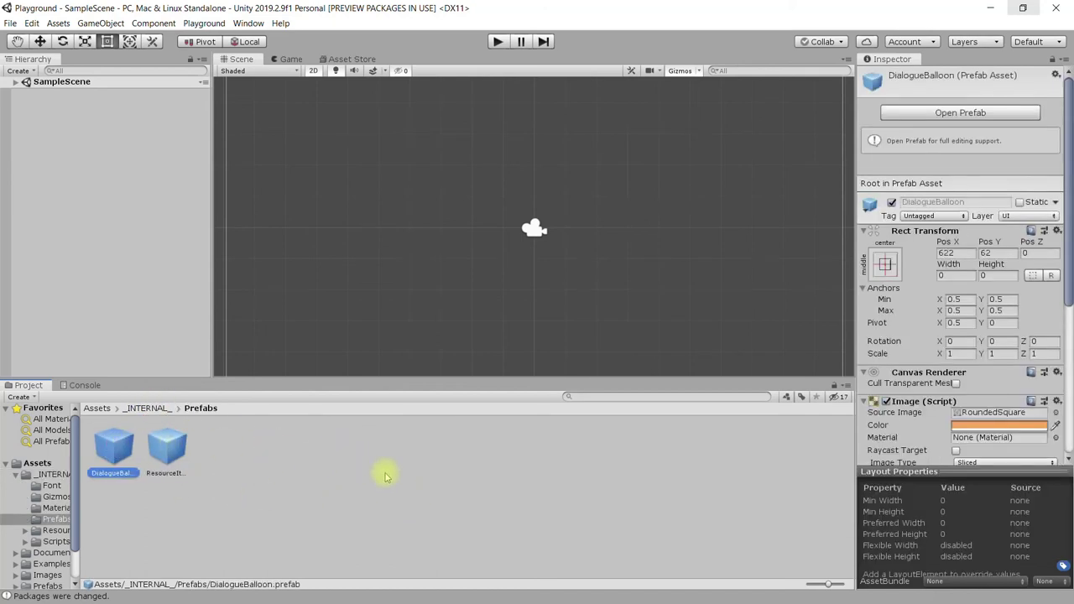
left_click(149, 408)
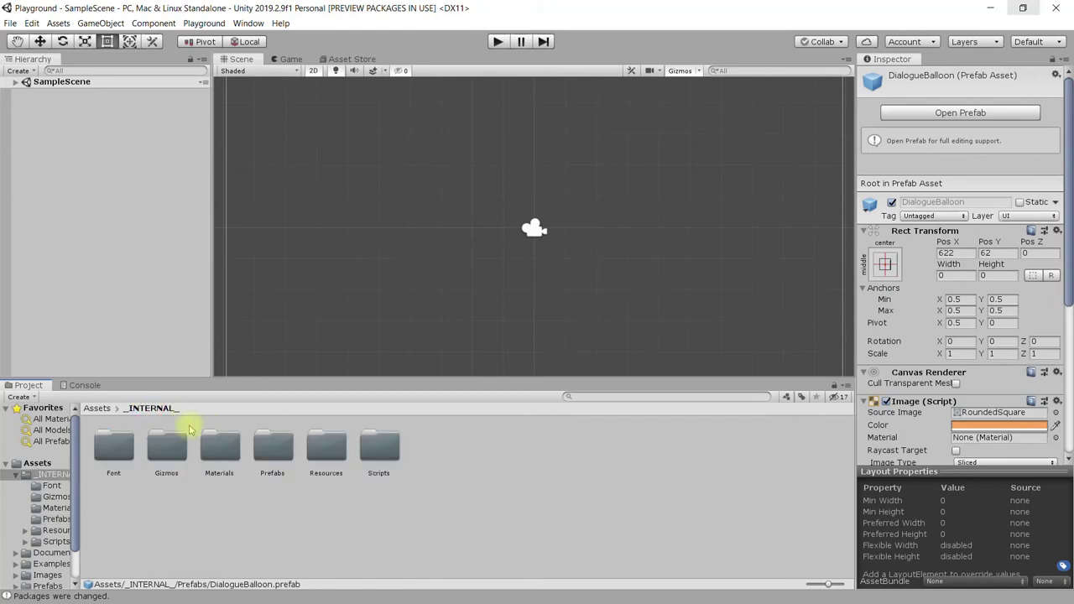
double_click(326, 449)
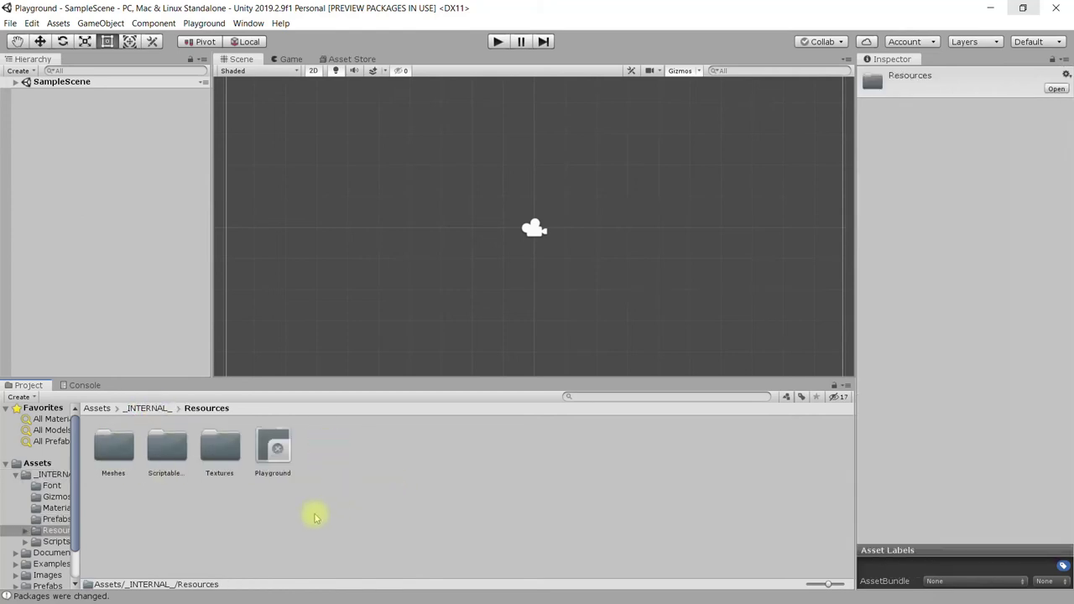
left_click(143, 408)
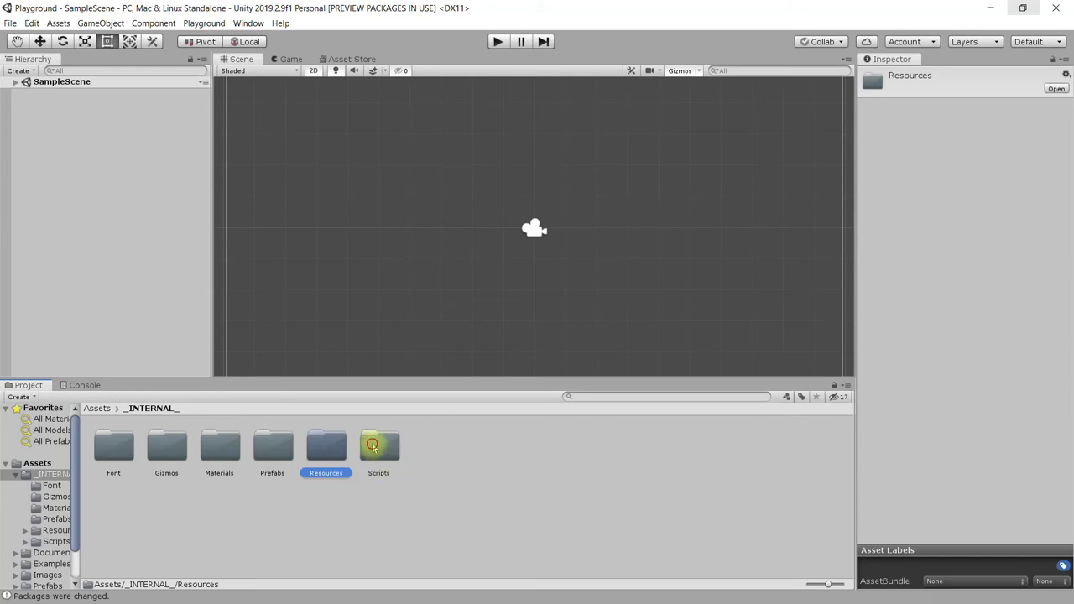
double_click(374, 446)
double_click(124, 455)
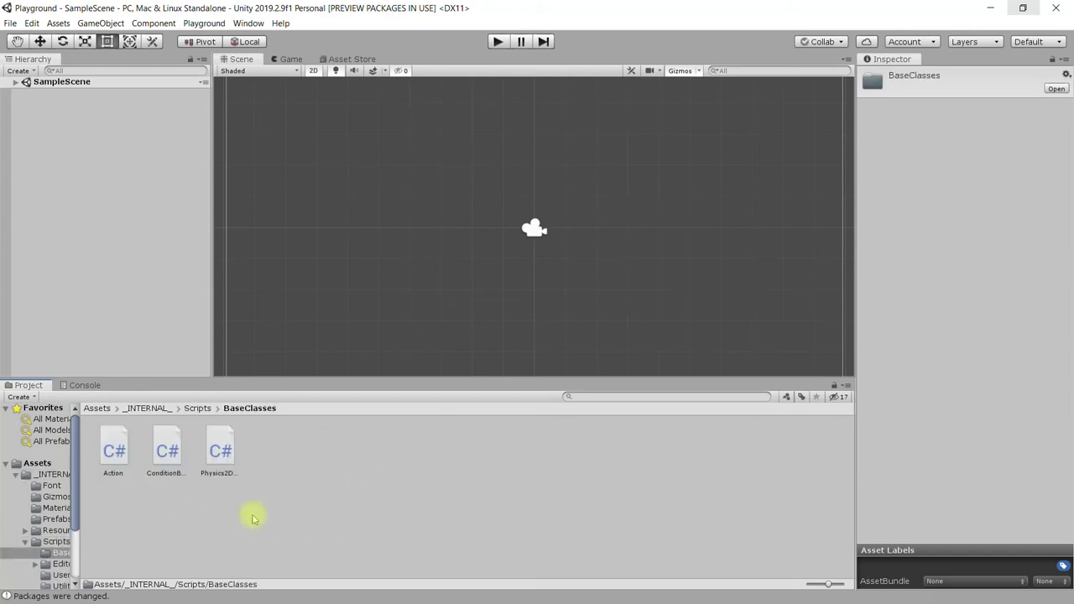
Open Assets > Documentation, check the Cheatsheets and Getting Started PDFs, and enlarge thumbnails
left_click(96, 408)
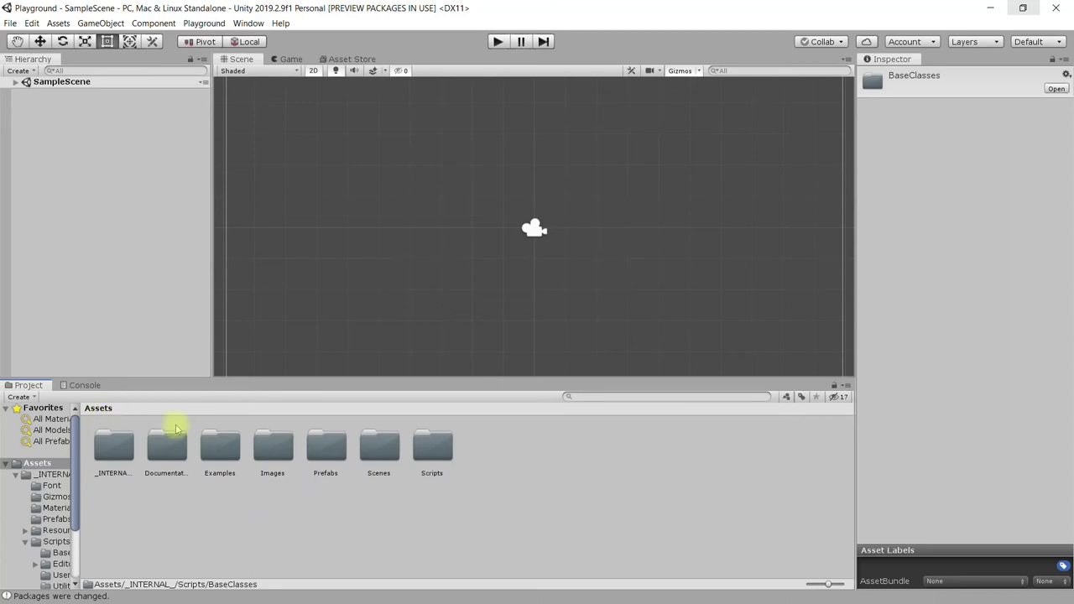
double_click(167, 449)
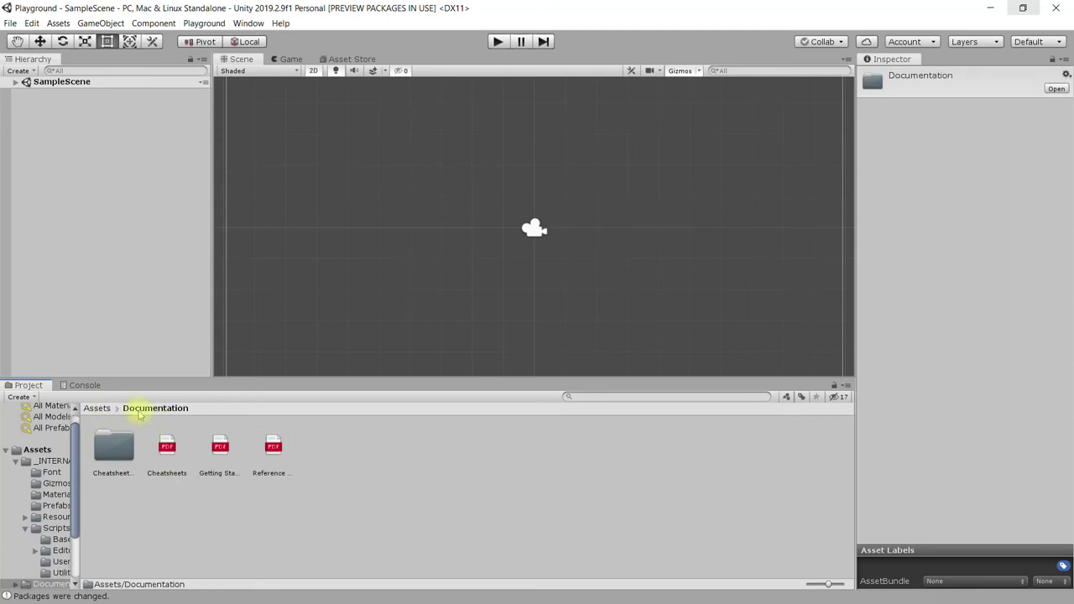
left_click(170, 460)
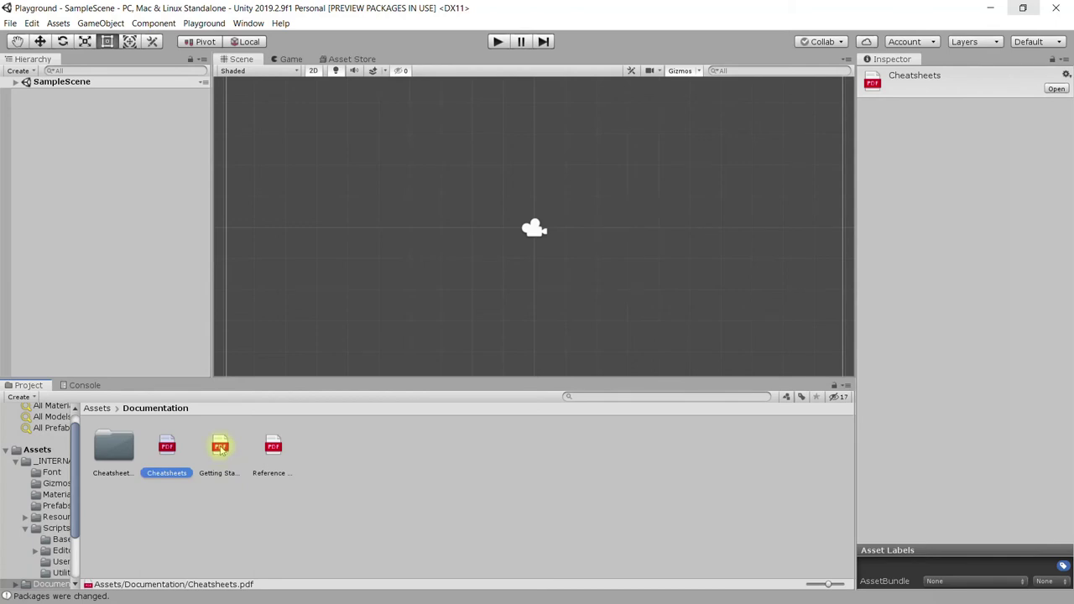
left_click(221, 451)
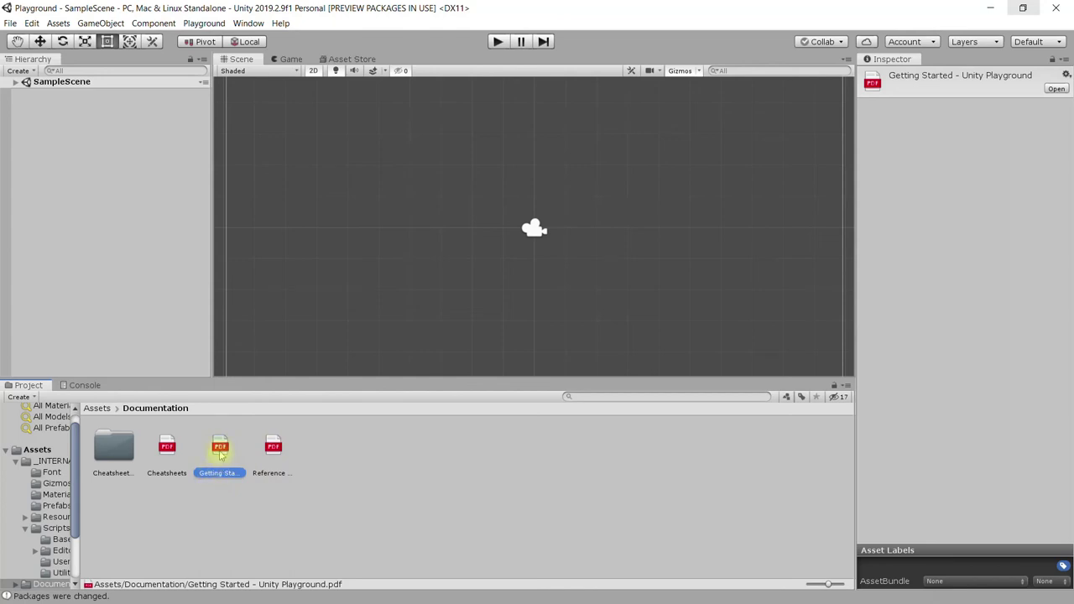
left_click_drag(827, 587, 842, 585)
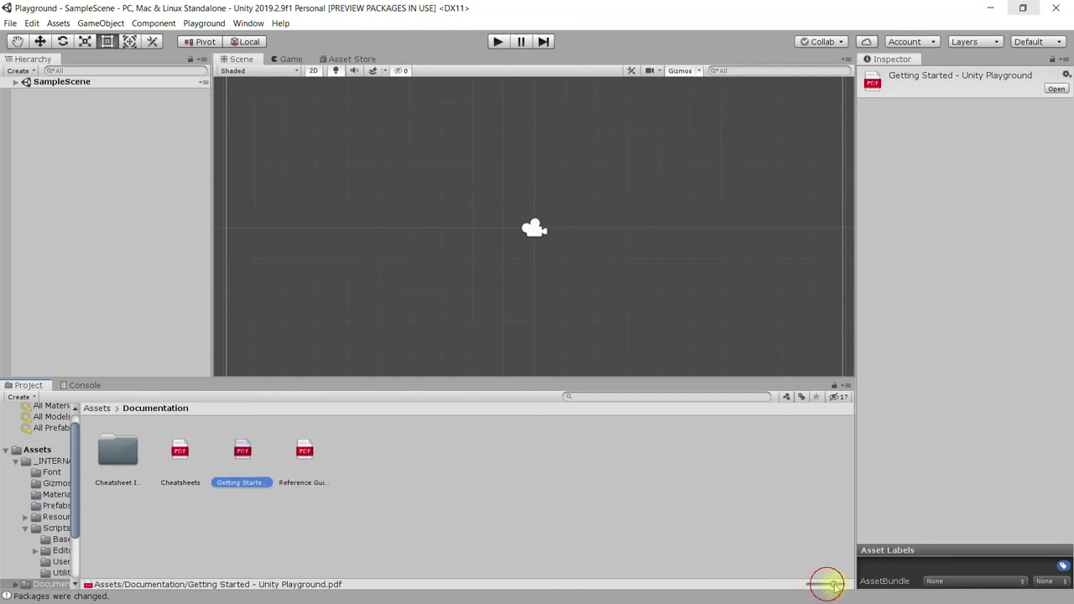
double_click(279, 459)
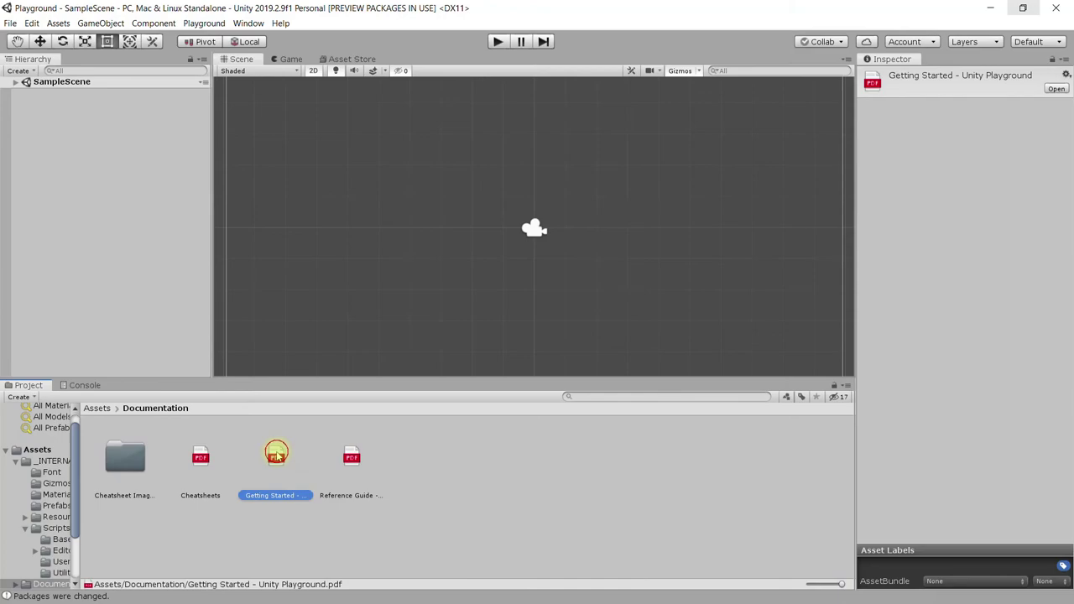
scroll(776, 344, "down", 5)
scroll(790, 379, "down", 3)
scroll(798, 394, "down", 2)
scroll(797, 403, "down", 4)
scroll(810, 410, "down", 4)
scroll(810, 411, "down", 4)
scroll(811, 410, "down", 4)
scroll(811, 412, "down", 4)
scroll(808, 424, "down", 4)
scroll(808, 428, "down", 4)
scroll(808, 426, "down", 4)
scroll(808, 426, "down", 4)
scroll(808, 425, "down", 4)
scroll(808, 425, "down", 4)
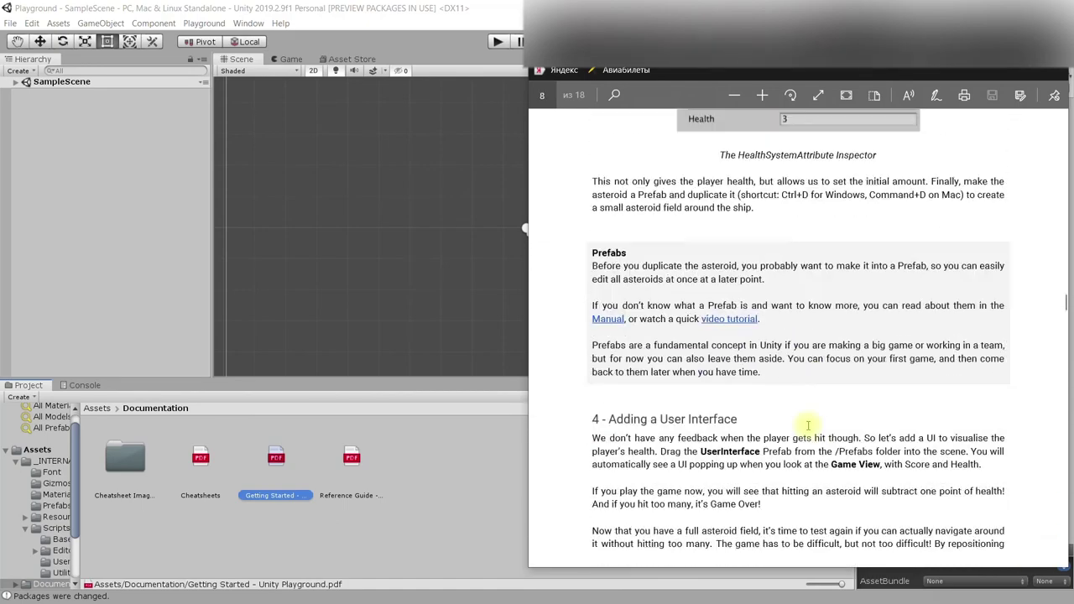
scroll(808, 425, "down", 4)
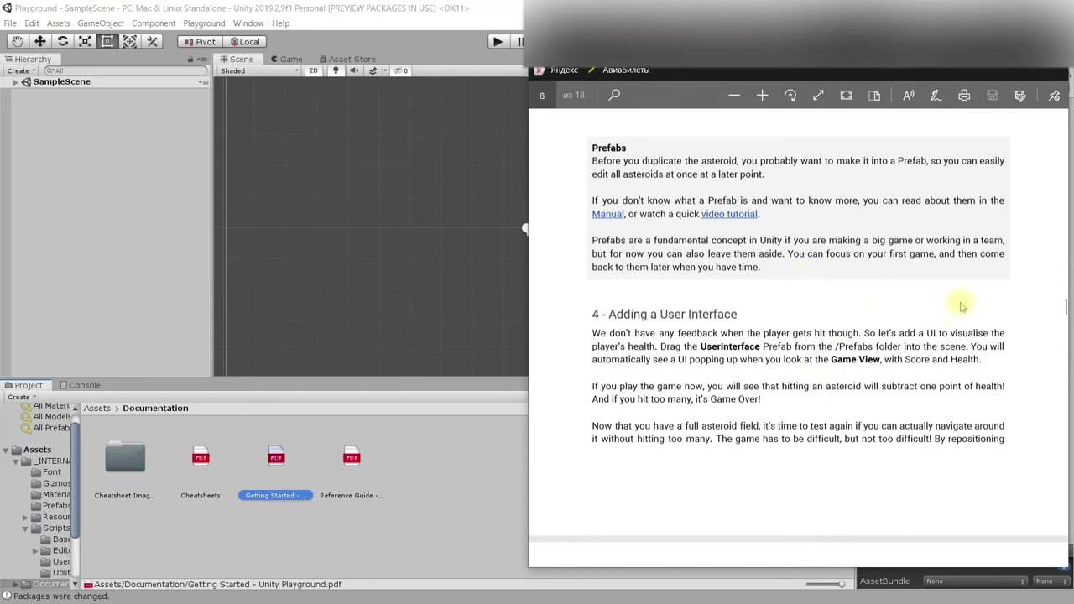
scroll(959, 302, "up", 5)
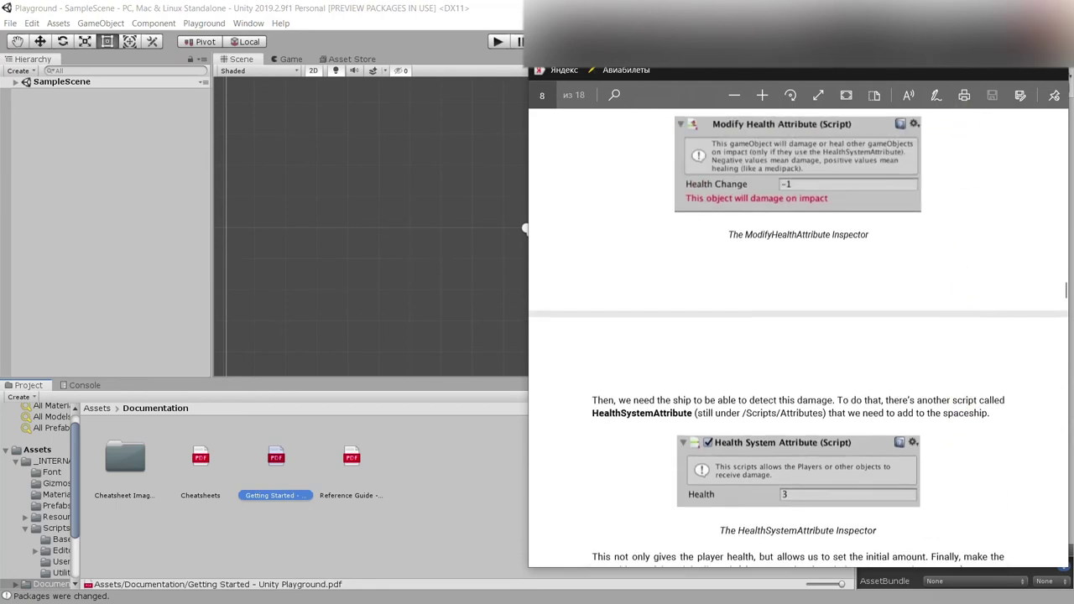
left_click(1055, 15)
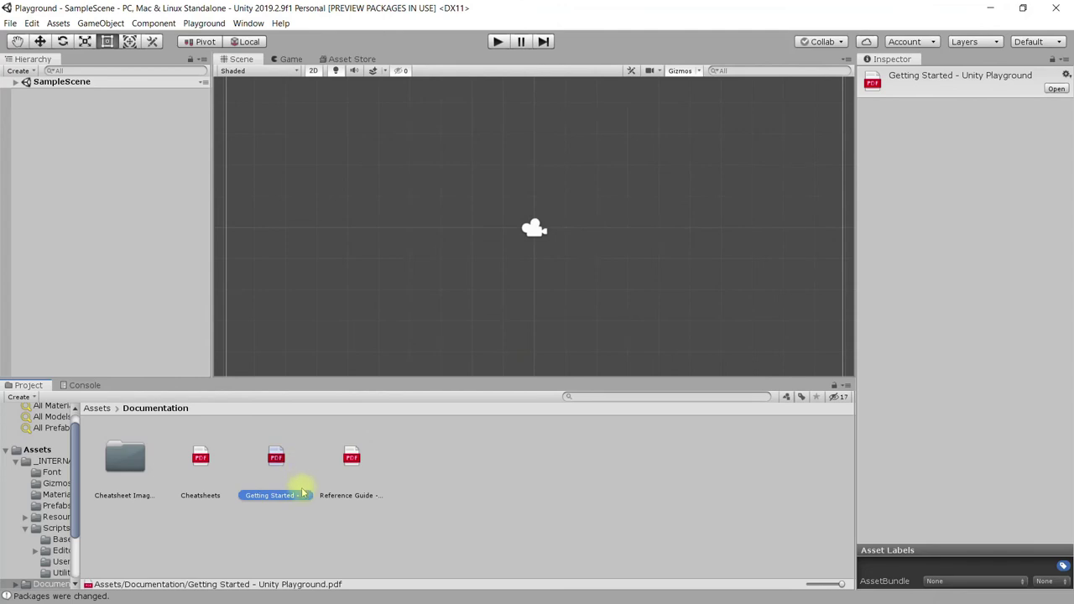
Check the Reference Guide PDF, then open Examples > Adventure and its Adventure scene
left_click(352, 460)
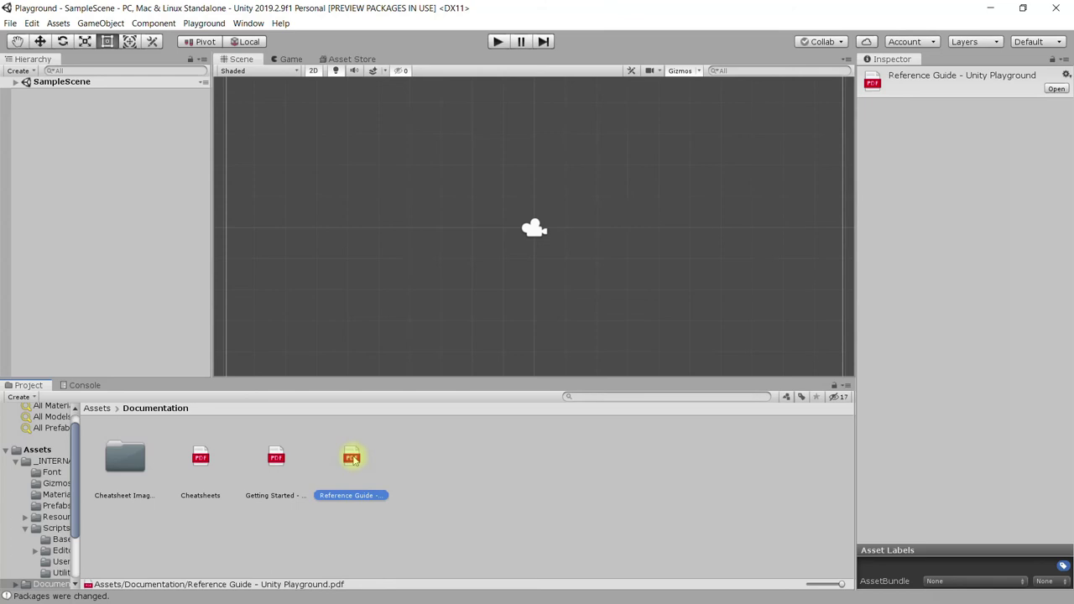
left_click(97, 408)
double_click(275, 457)
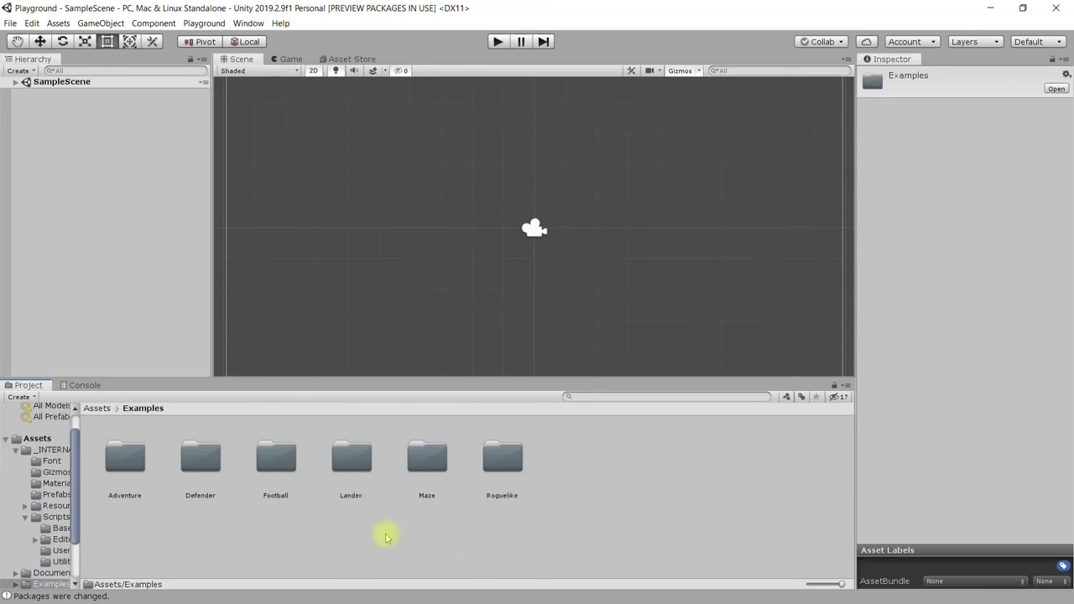
double_click(125, 457)
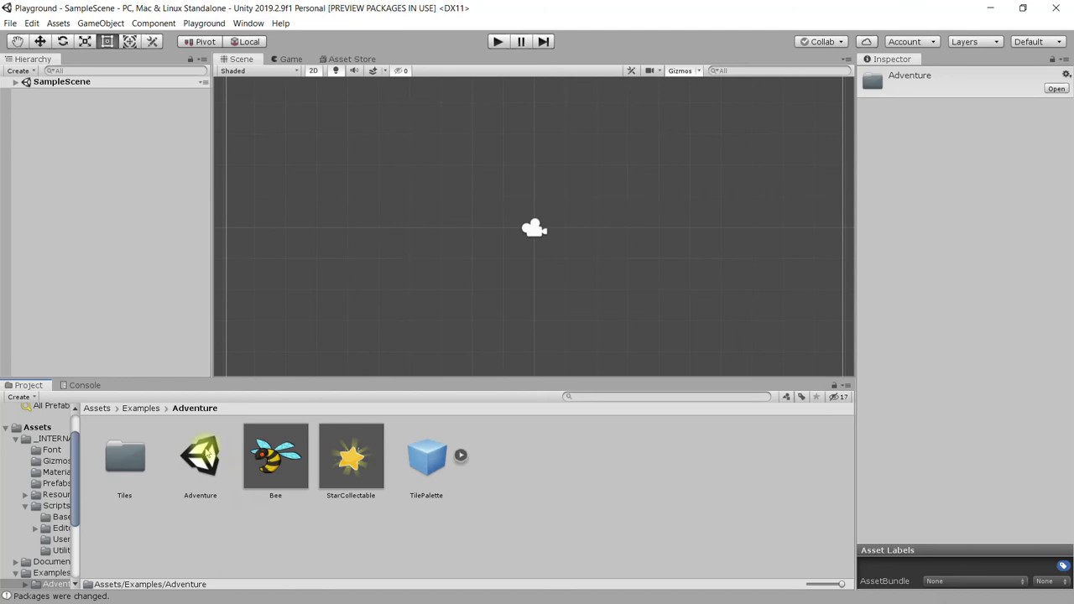
left_click(209, 454)
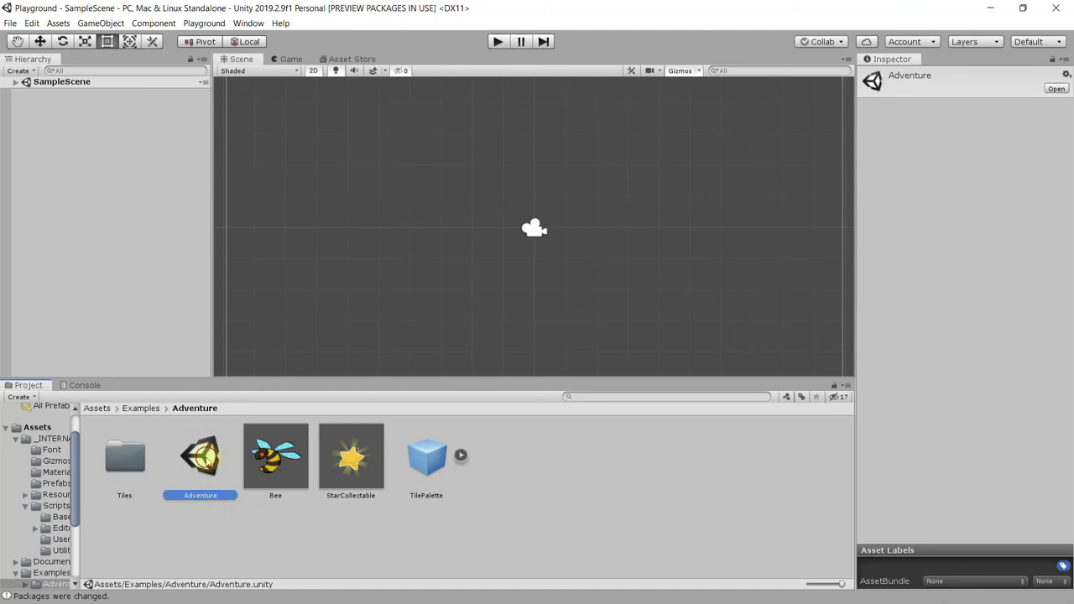
double_click(206, 457)
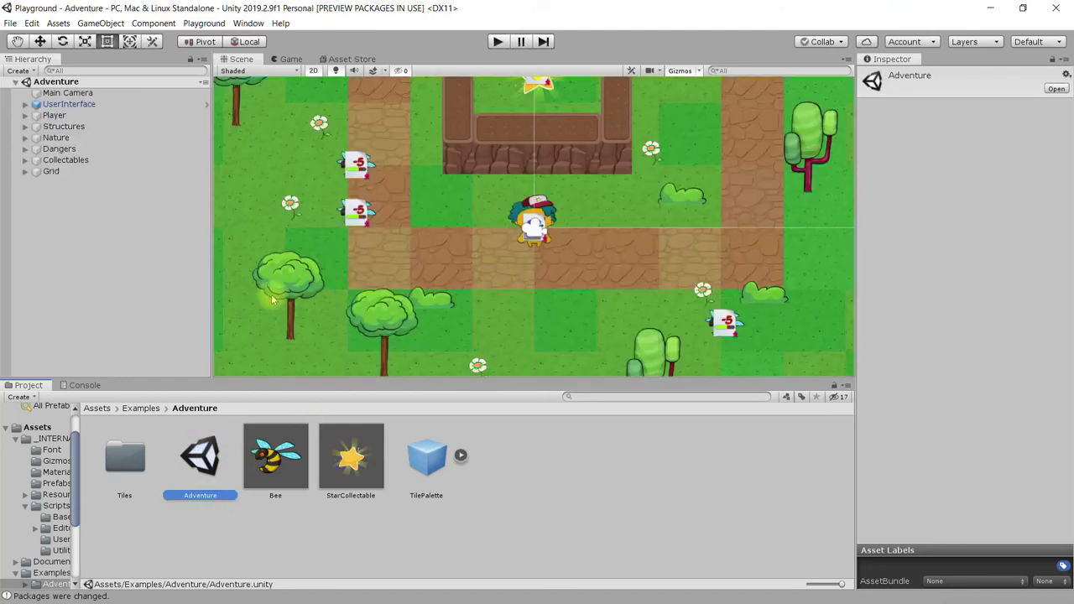
Play the Adventure scene, walking the player around with the arrow keys, then stop
left_click(497, 44)
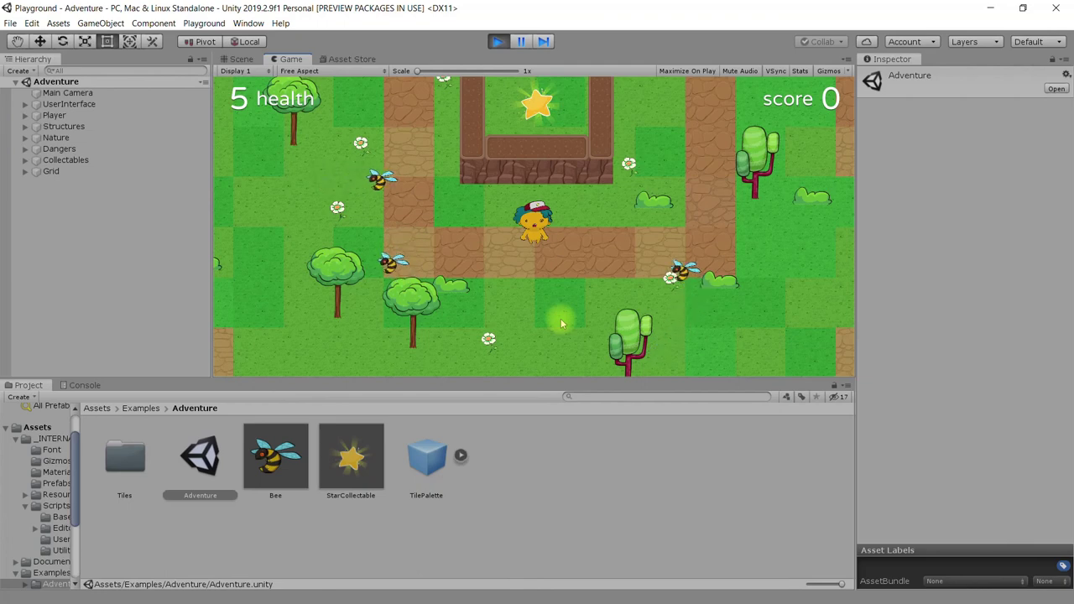
key("Left")
key("Up")
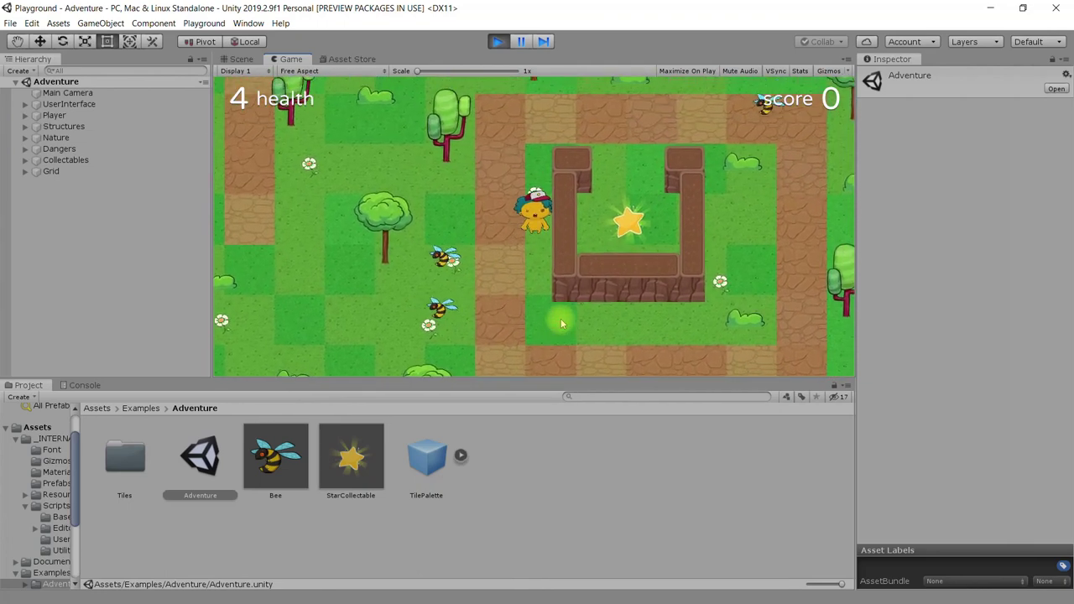
key("Up")
key("Down")
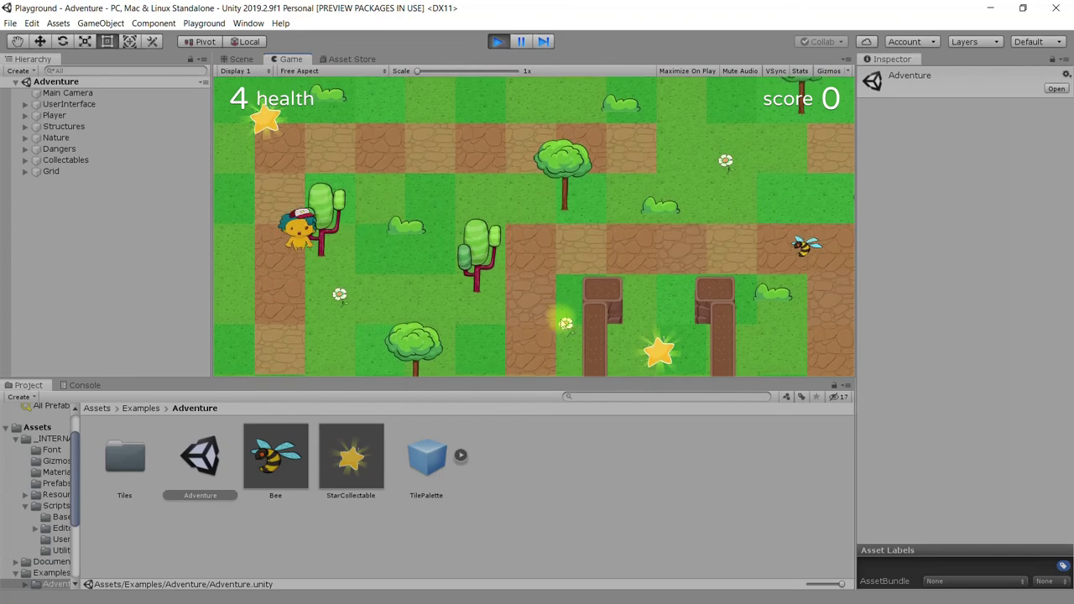
key("Right")
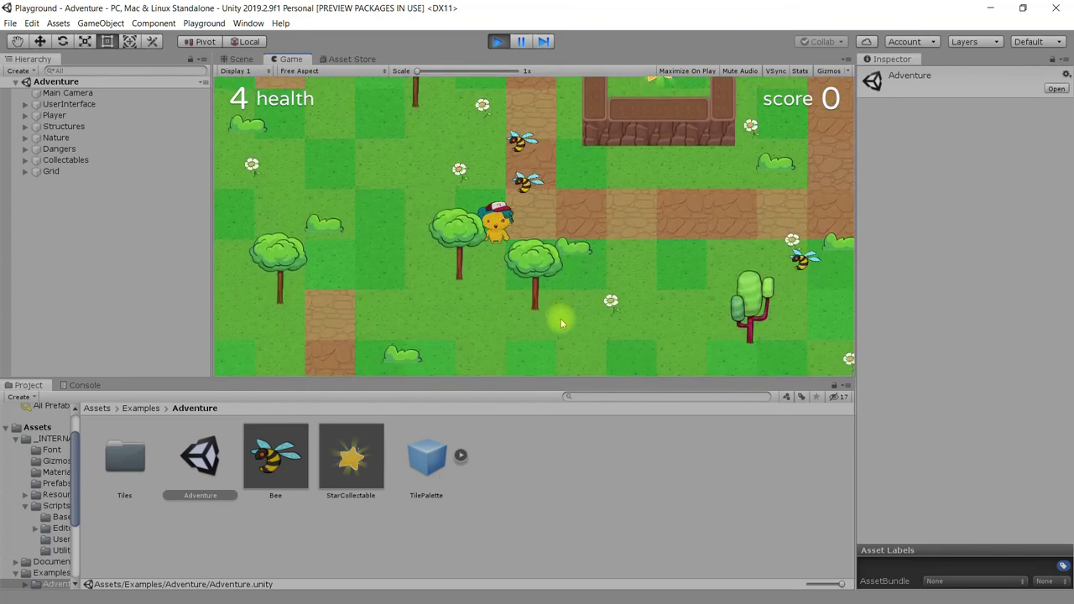
key("Up")
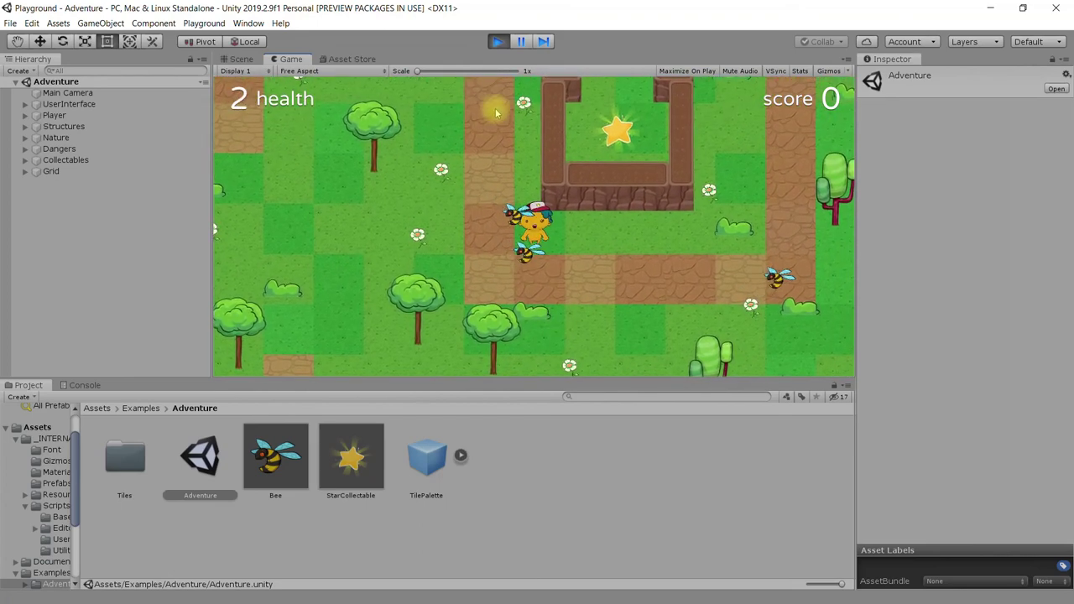
left_click(498, 41)
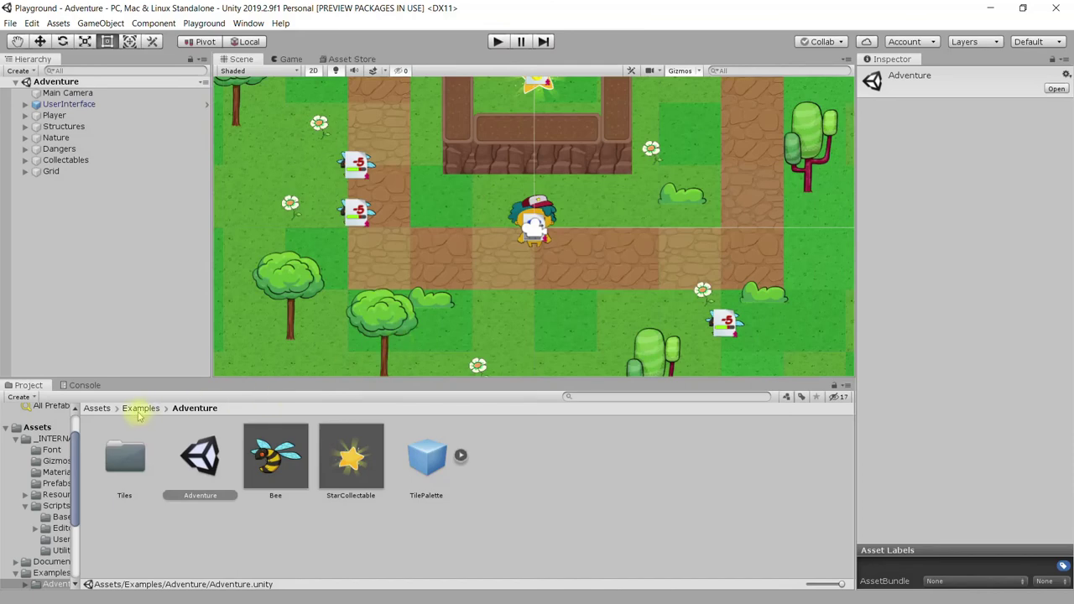
Go back to Assets, open Images, and view the Asteroids and Backgrounds subfolders
left_click(140, 408)
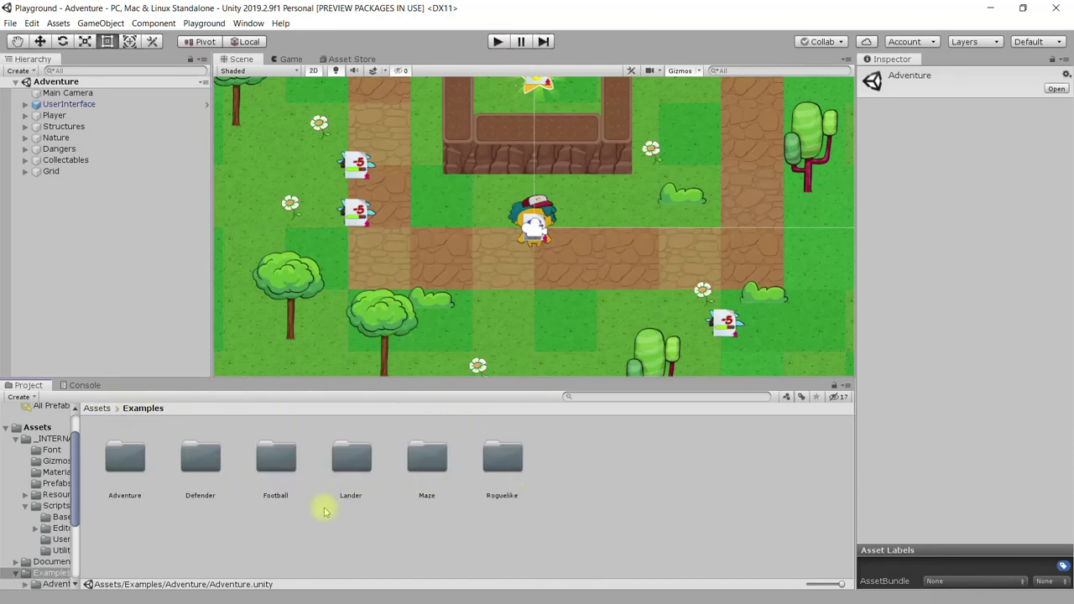
left_click(97, 408)
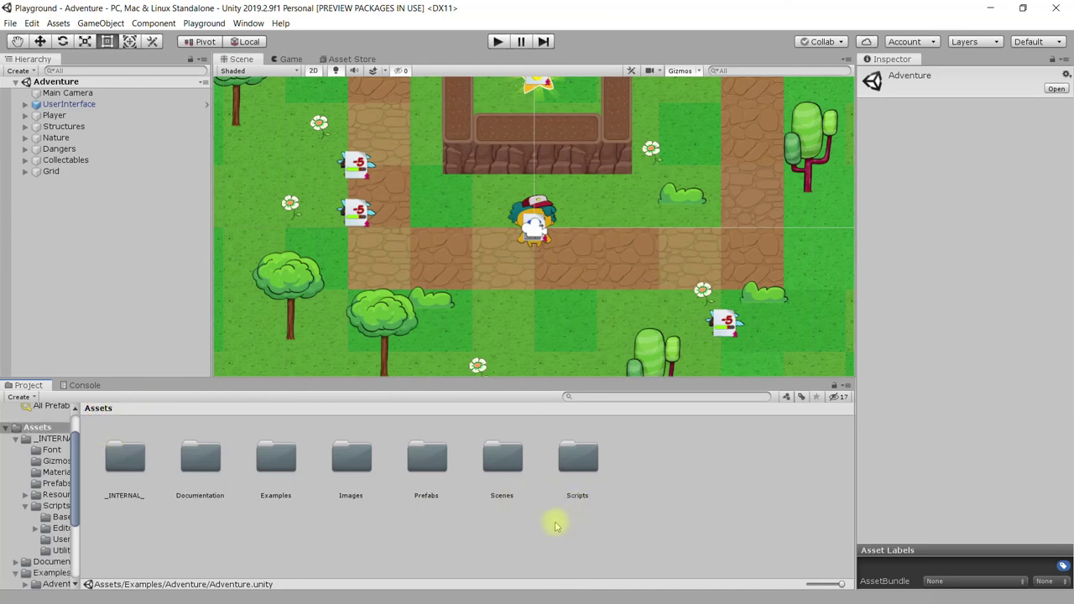
left_click(349, 458)
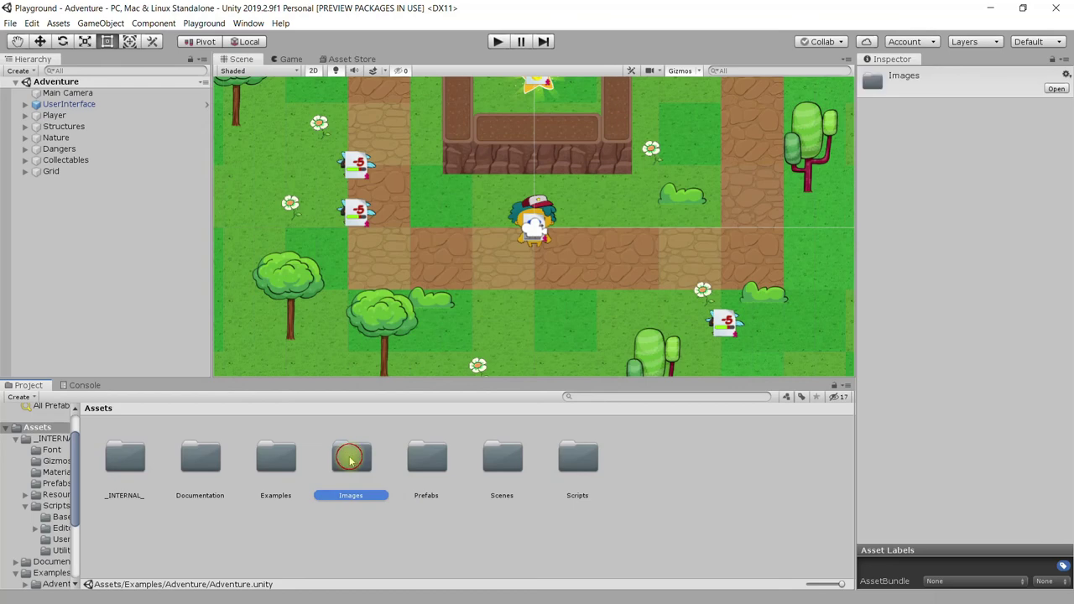
double_click(350, 458)
double_click(130, 459)
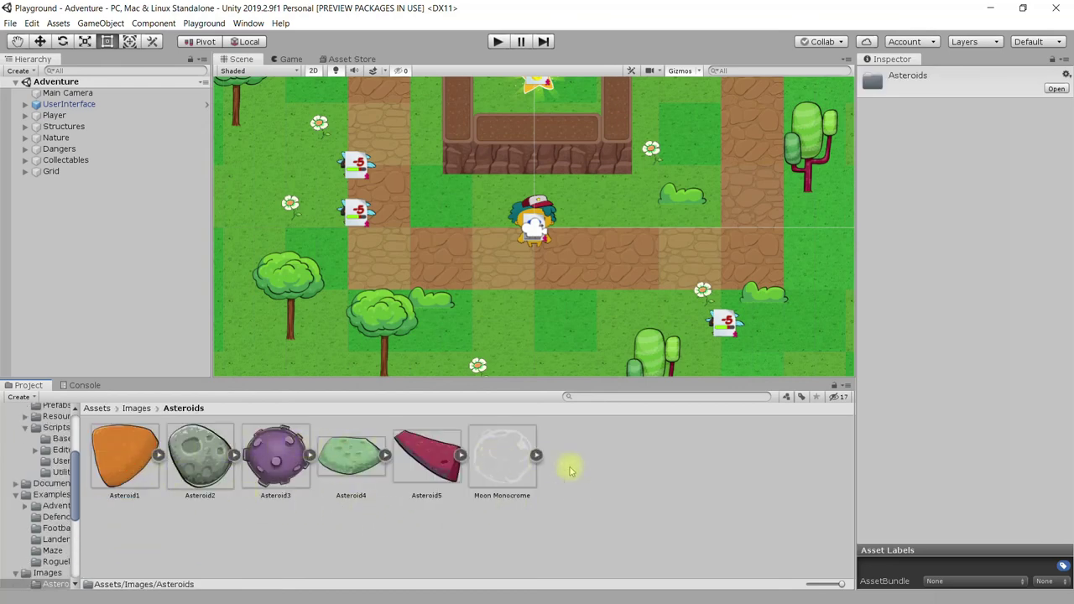
left_click(136, 407)
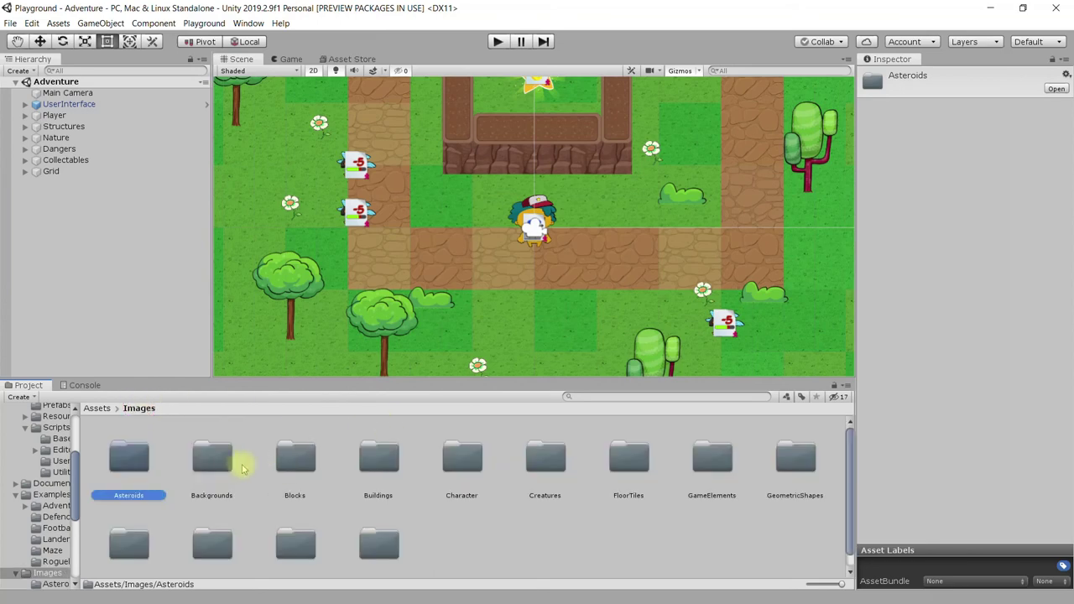
double_click(214, 458)
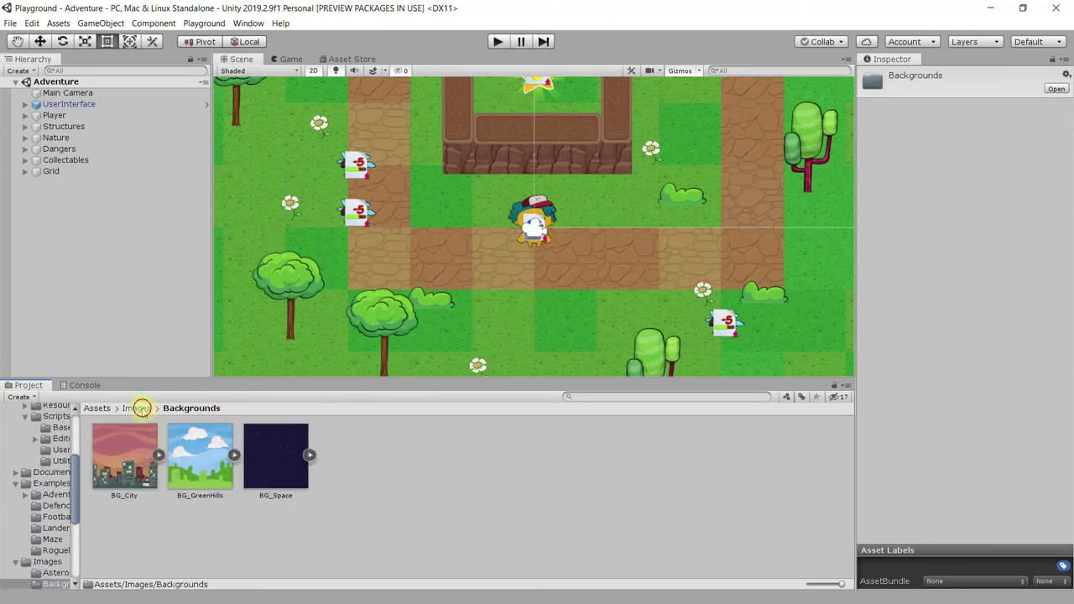
View the Buildings, Creatures and FloorTiles image folders, then open Assets > Prefabs
left_click(138, 408)
double_click(378, 455)
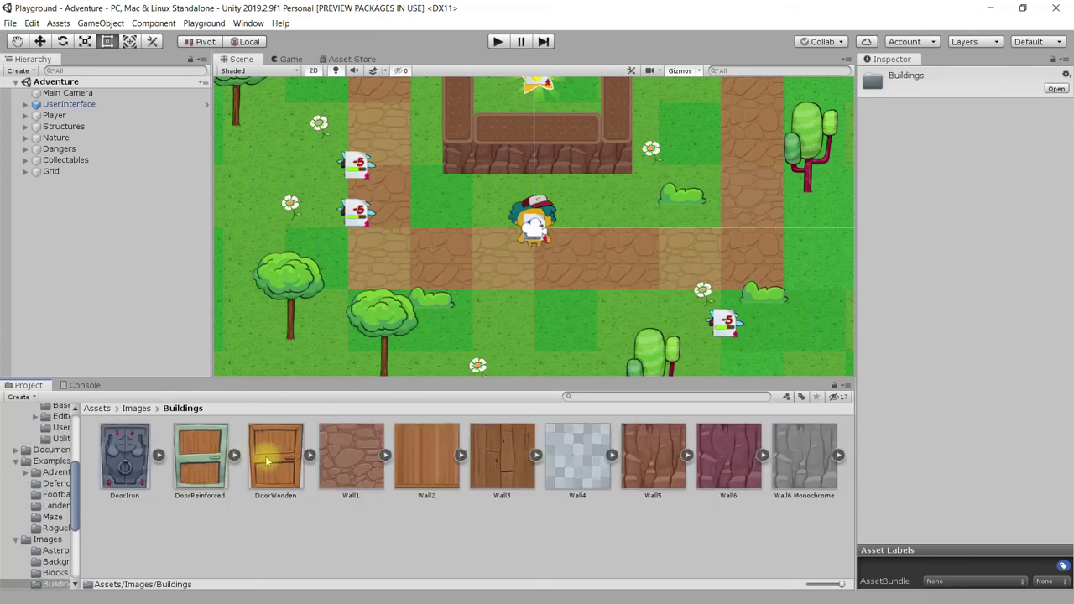
left_click(135, 408)
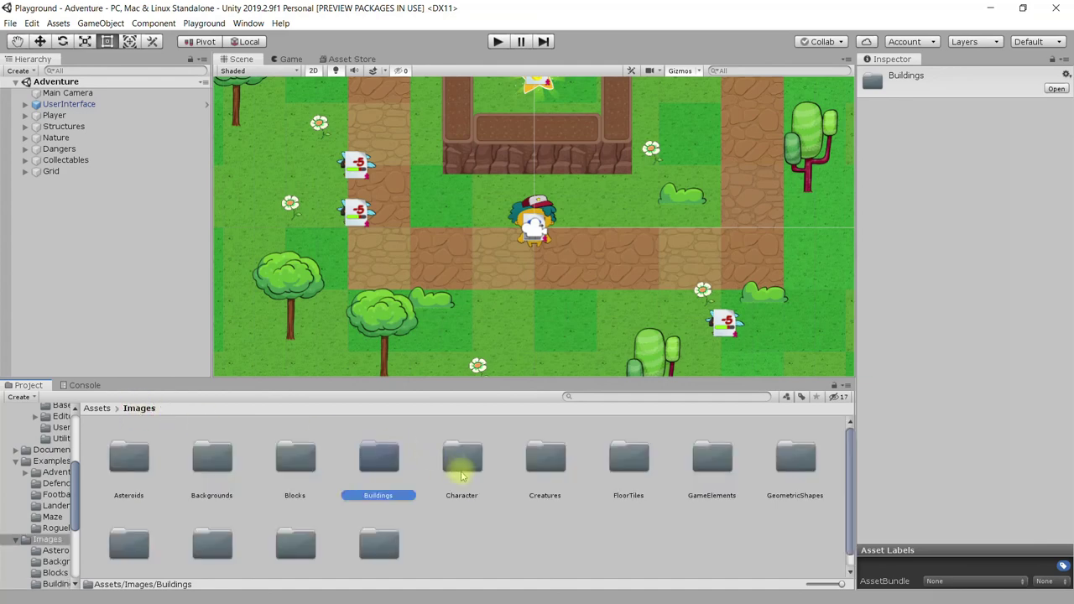
double_click(546, 455)
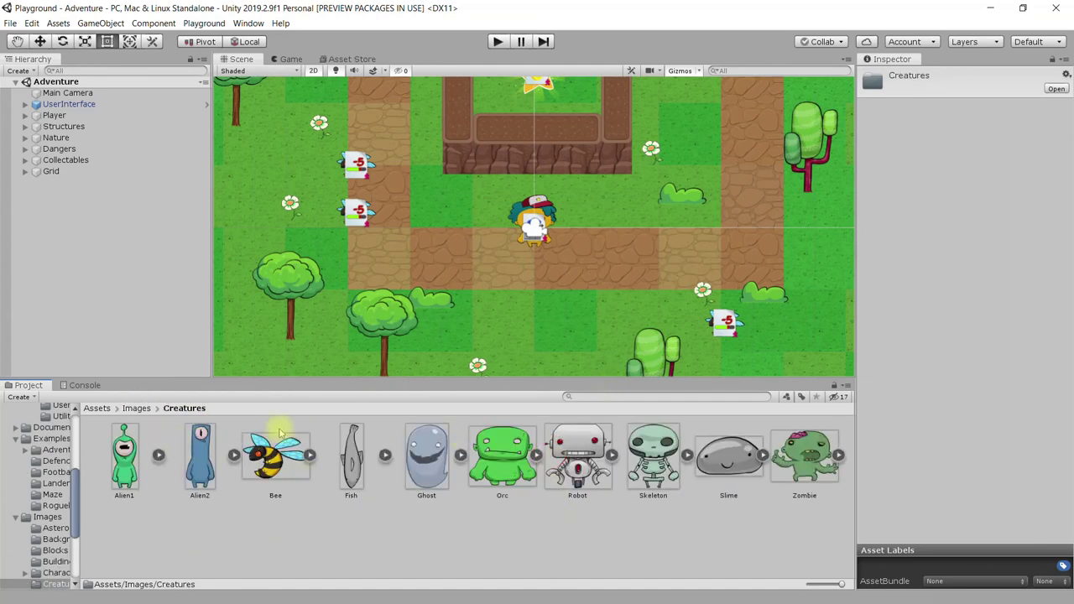
left_click(136, 408)
double_click(629, 456)
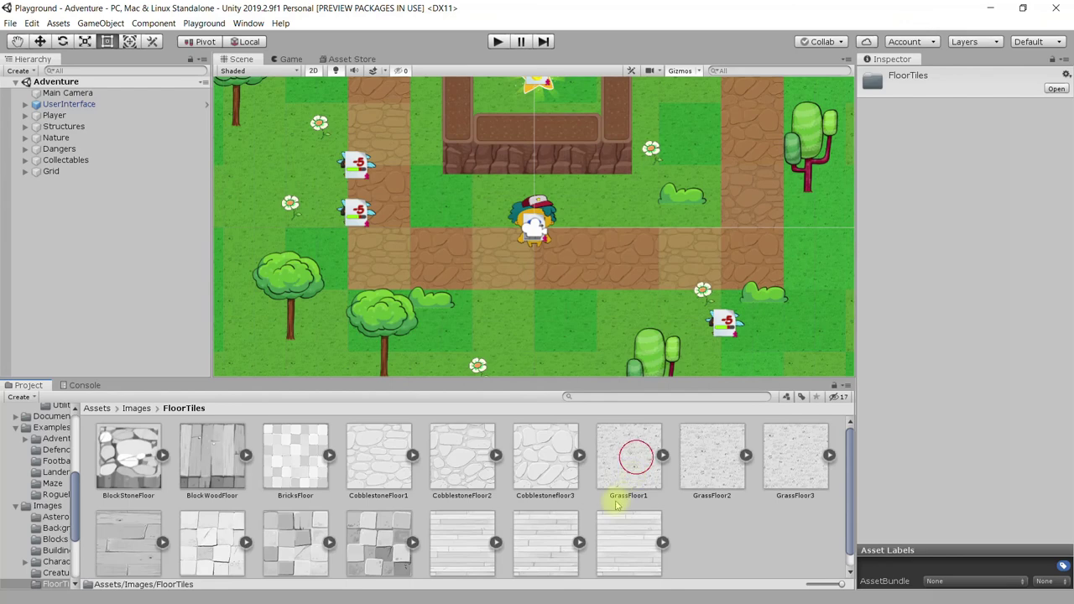
left_click(126, 407)
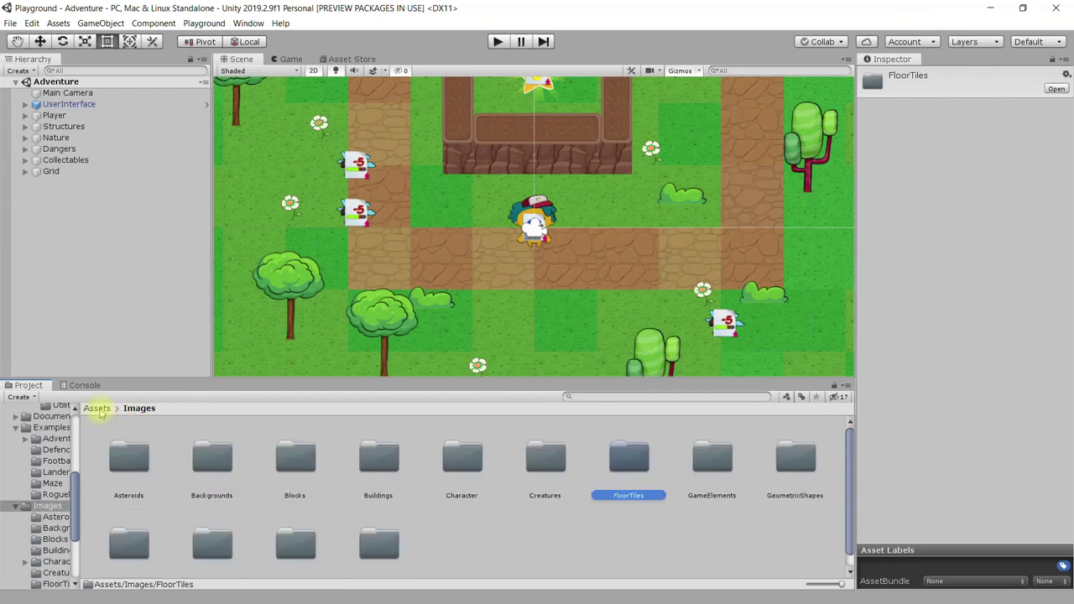
left_click(99, 407)
double_click(425, 453)
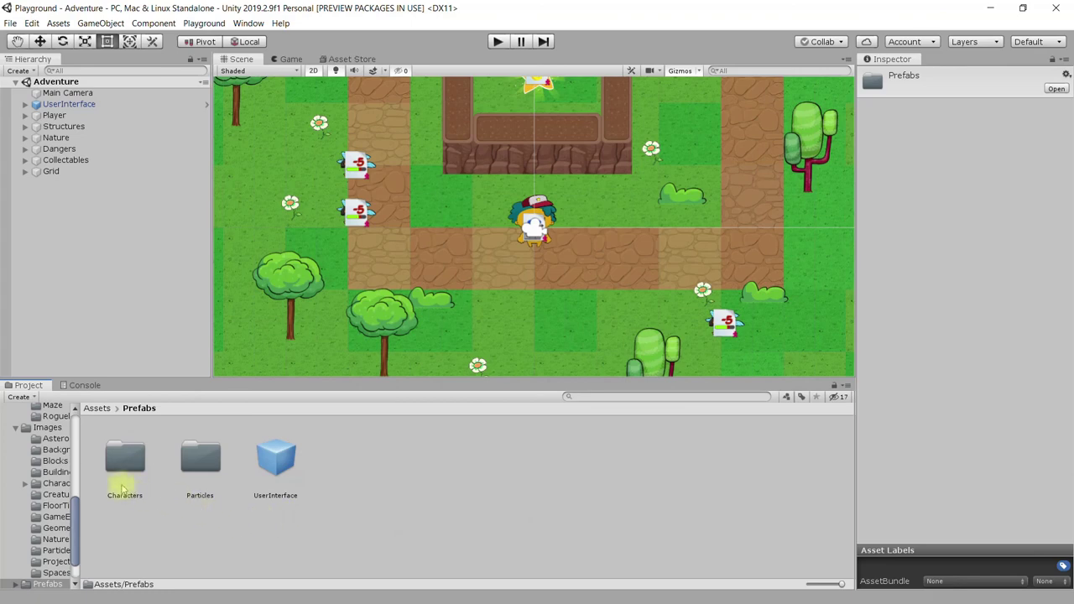
Inspect the LorasGhost and PeetFourFingers character prefabs and the Particles folder, then open Scripts
left_click(123, 458)
double_click(123, 458)
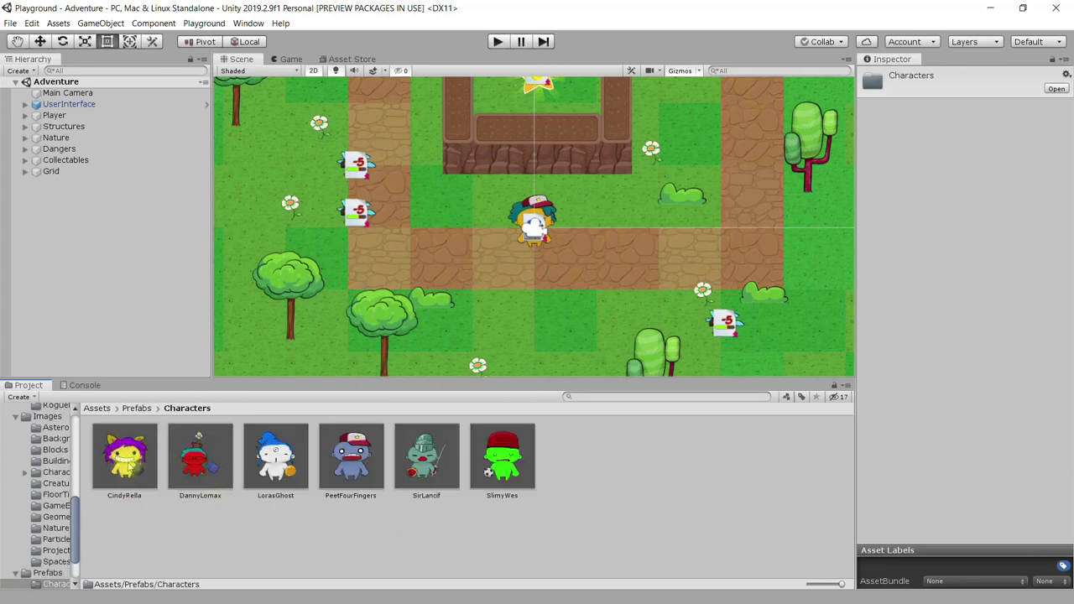
left_click(273, 459)
left_click(351, 457)
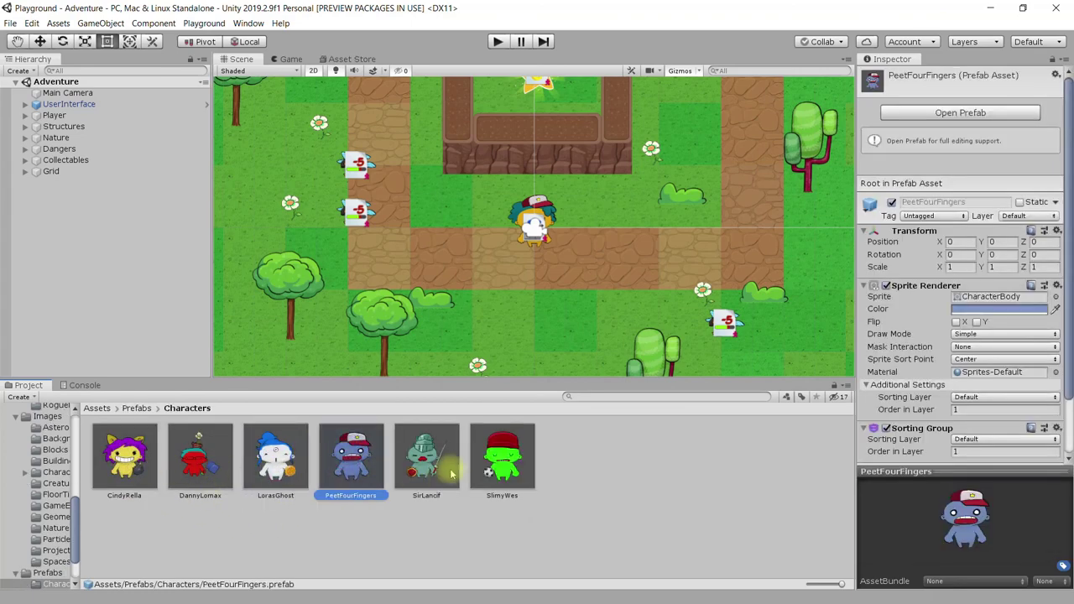
left_click(136, 407)
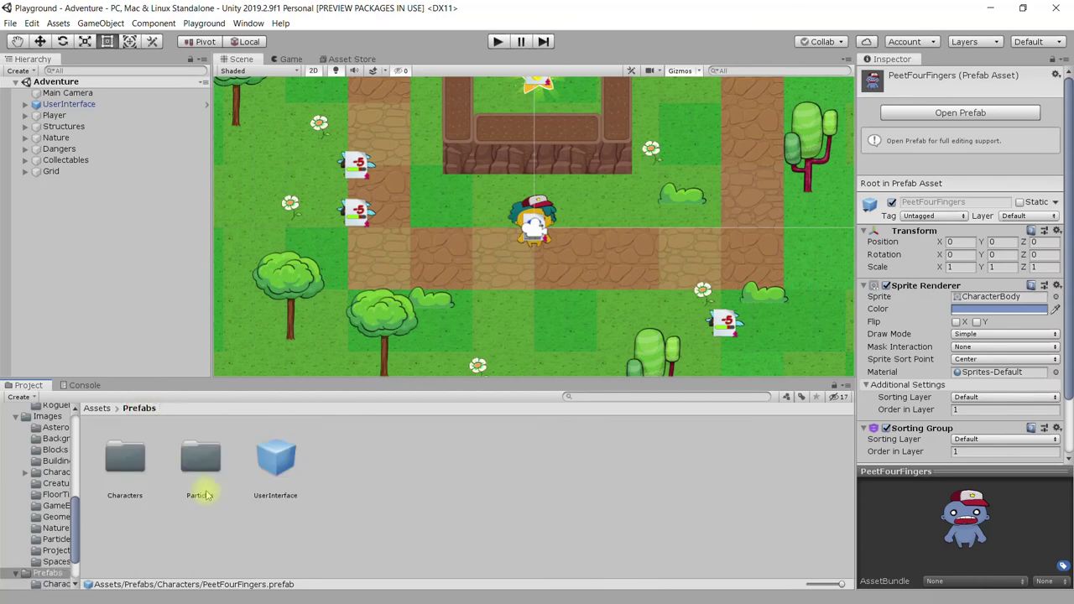
double_click(205, 466)
left_click(97, 408)
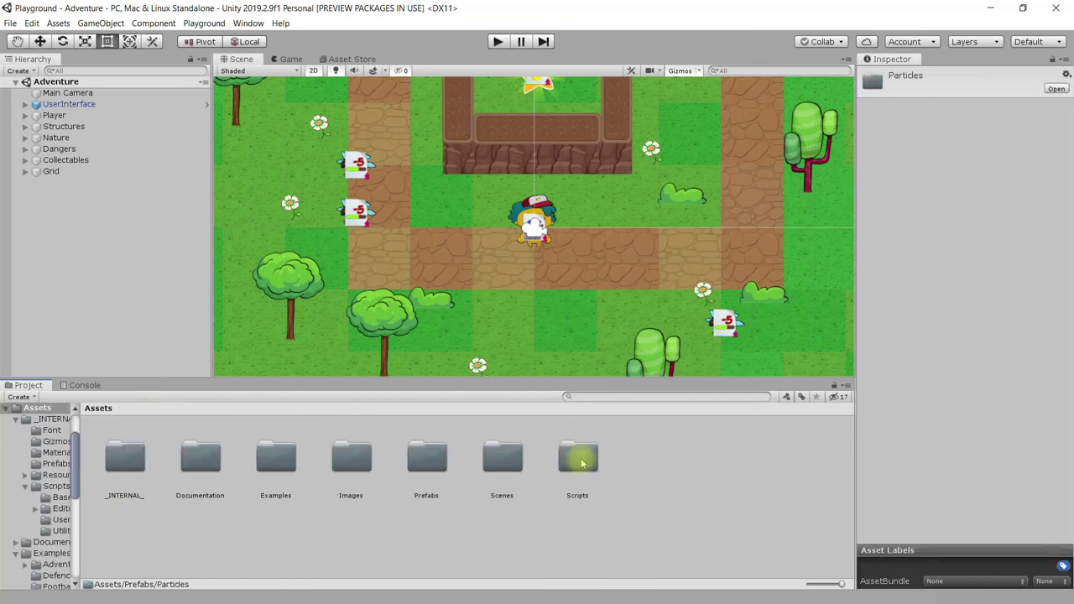
double_click(578, 463)
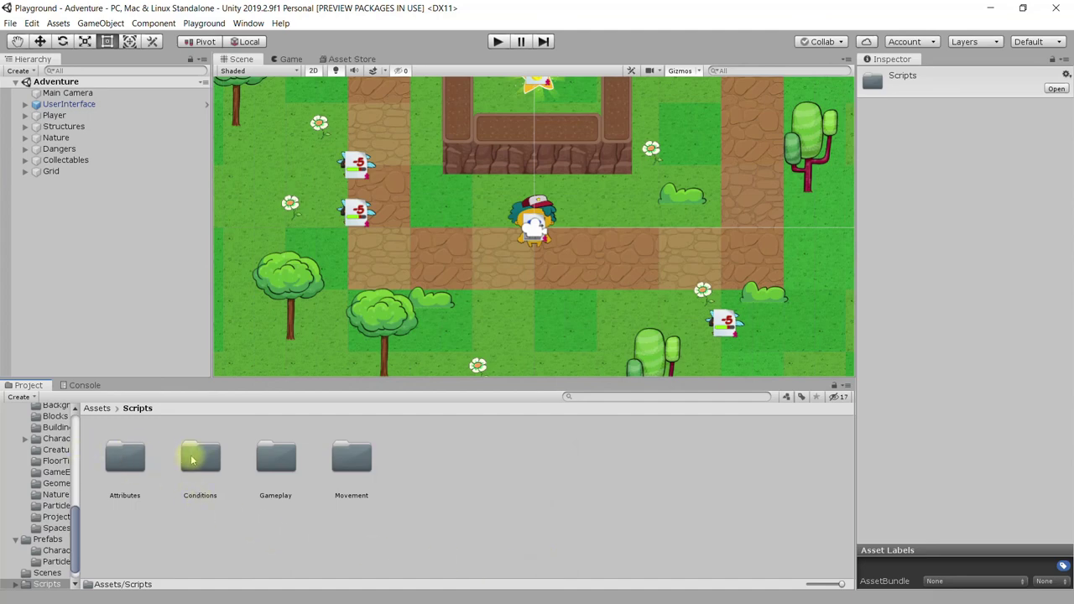
Inspect ConditionArea's code from Scripts > Conditions, then return to Assets and widen the folder tree
double_click(198, 457)
left_click(195, 457)
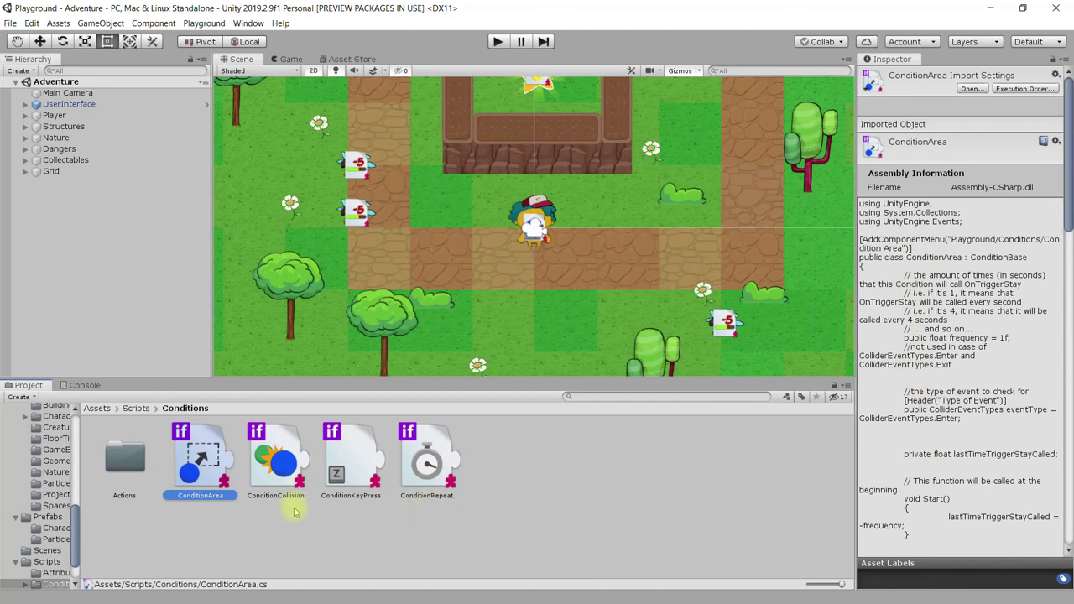
left_click(99, 408)
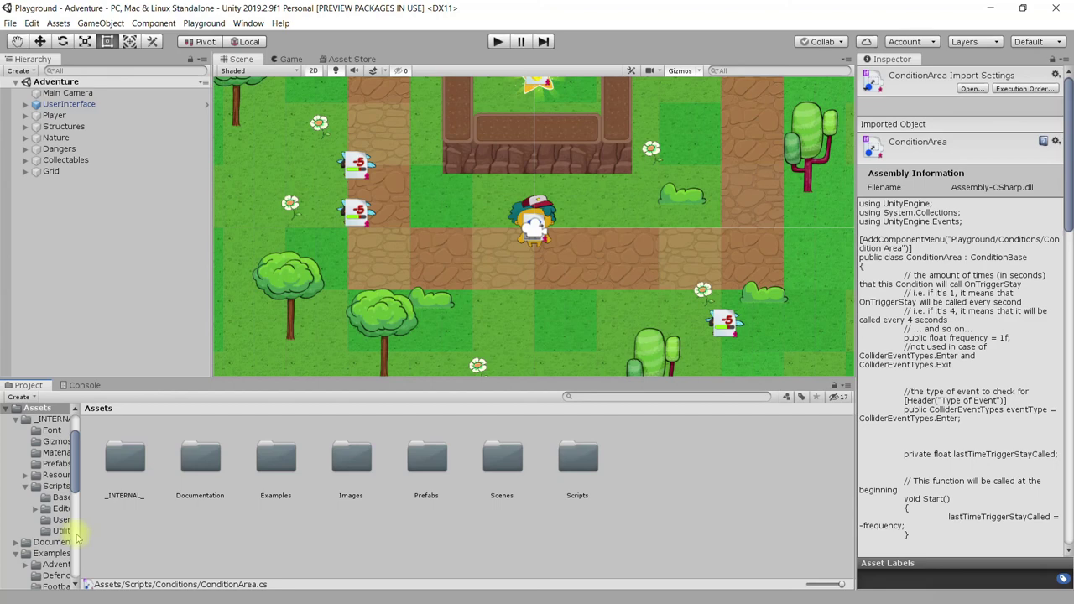
scroll(77, 507, "down", 2)
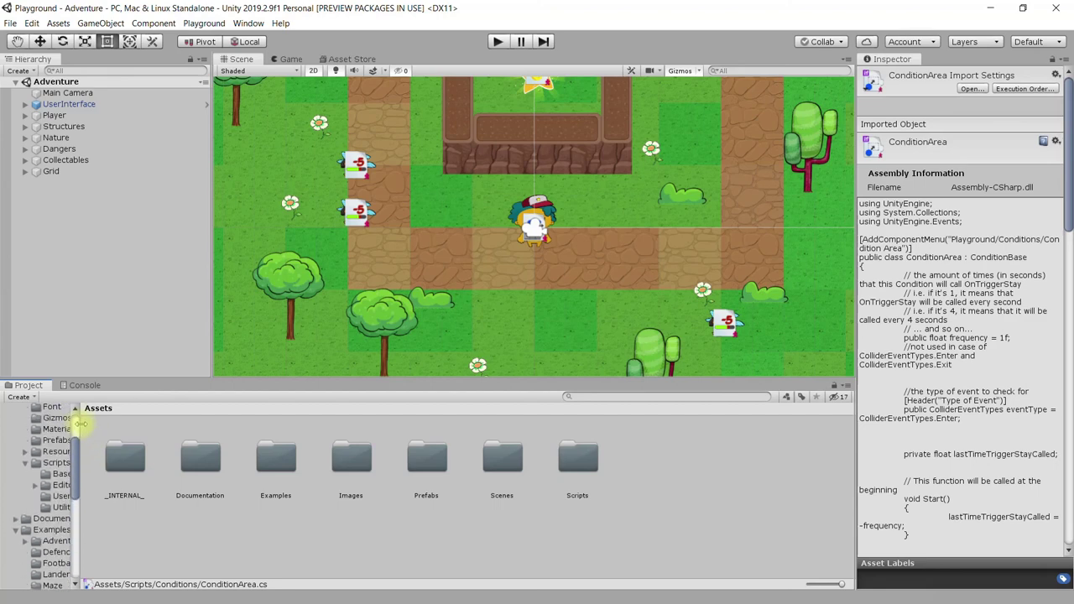
left_click_drag(80, 424, 142, 423)
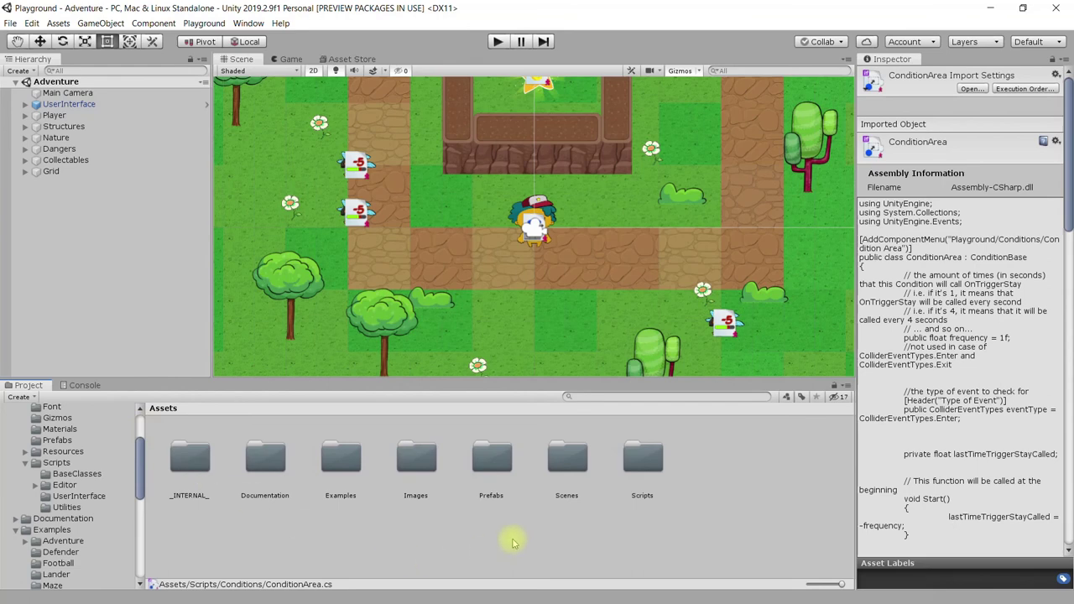